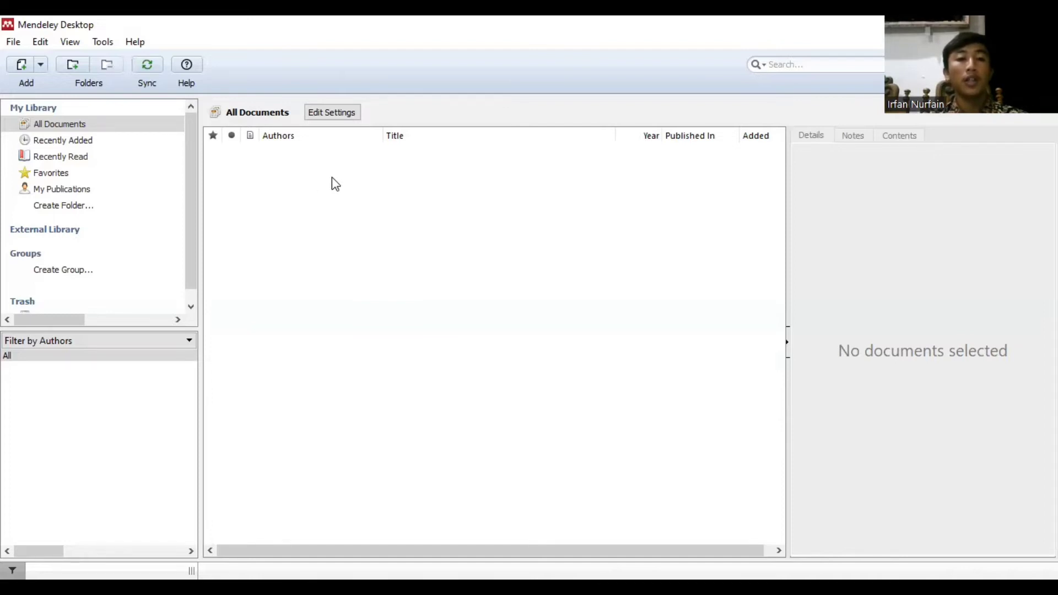
Add the PDF file 93-528-1-PB from the Downloads folder to the library
left_click(39, 67)
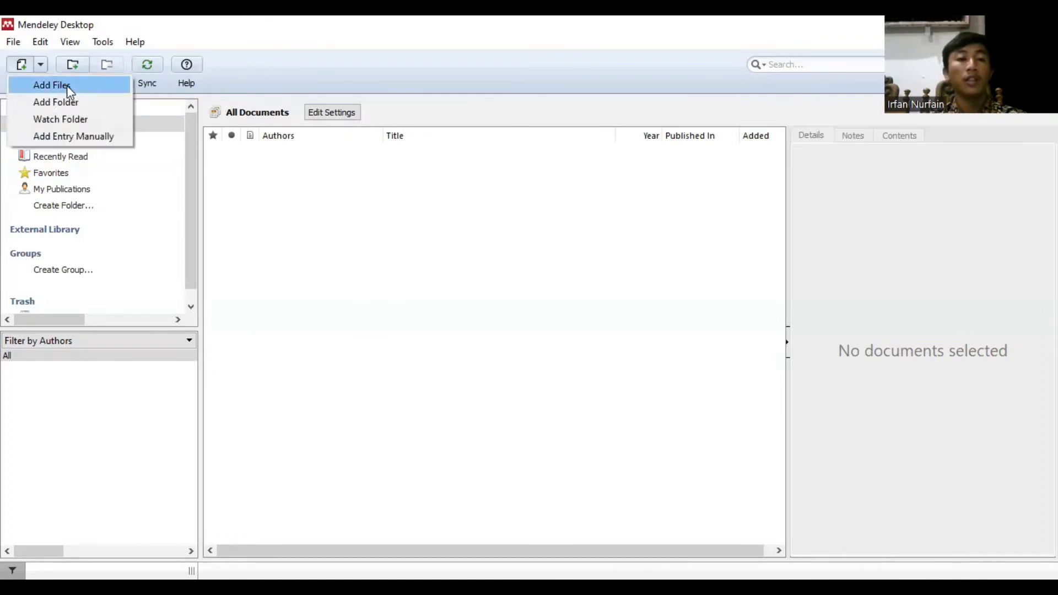
left_click(67, 86)
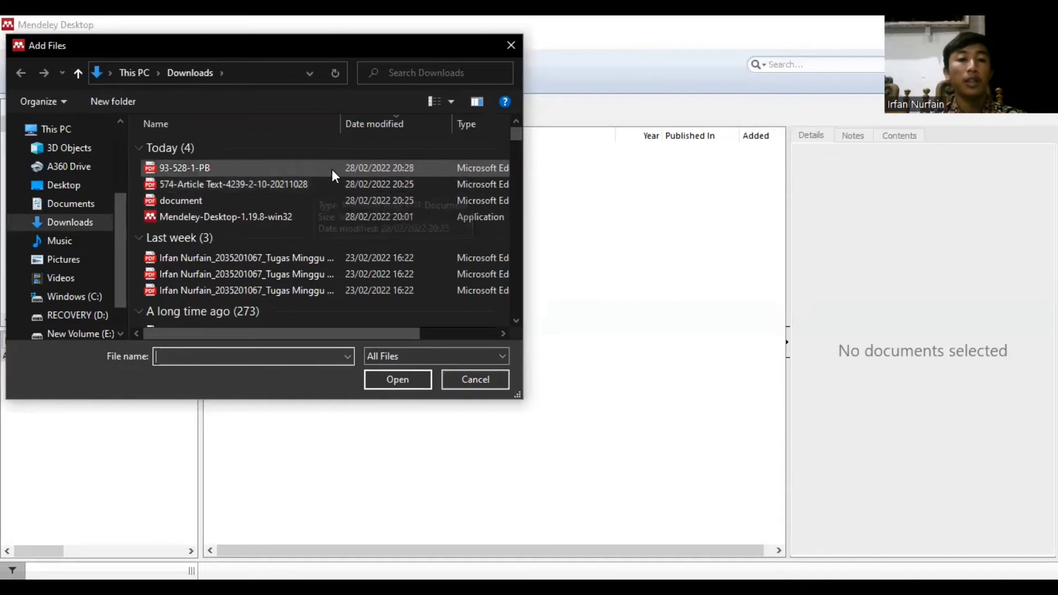
left_click(257, 172)
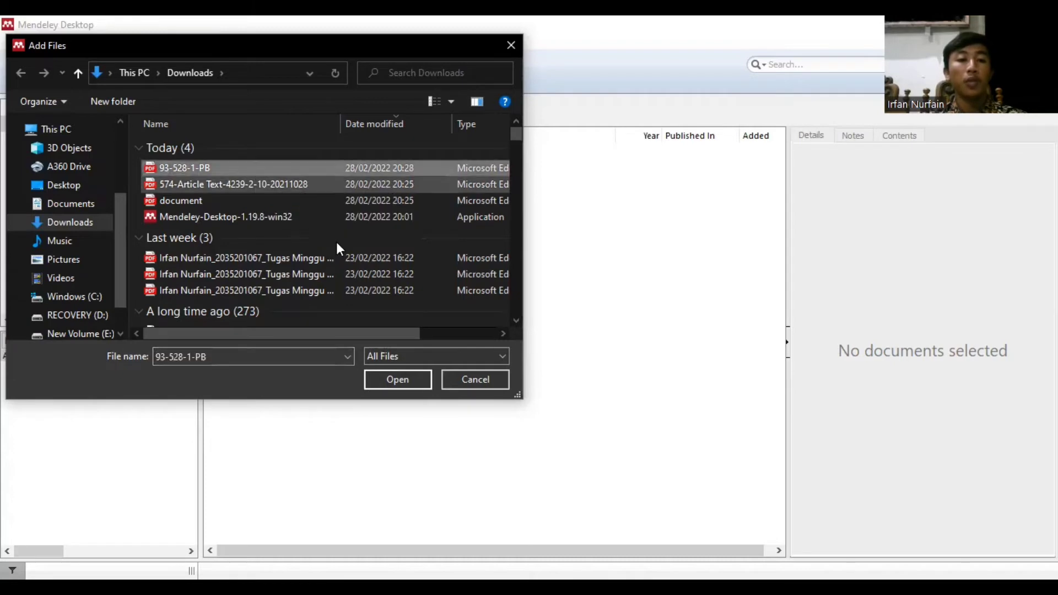
left_click(408, 378)
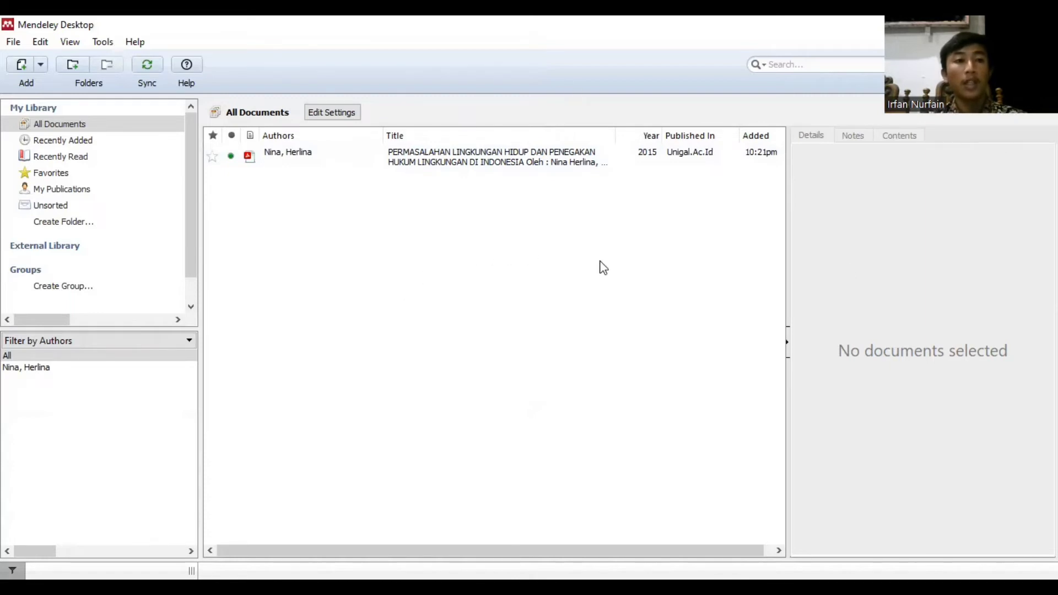
Start a manual library entry with the document type Journal Article
left_click(40, 65)
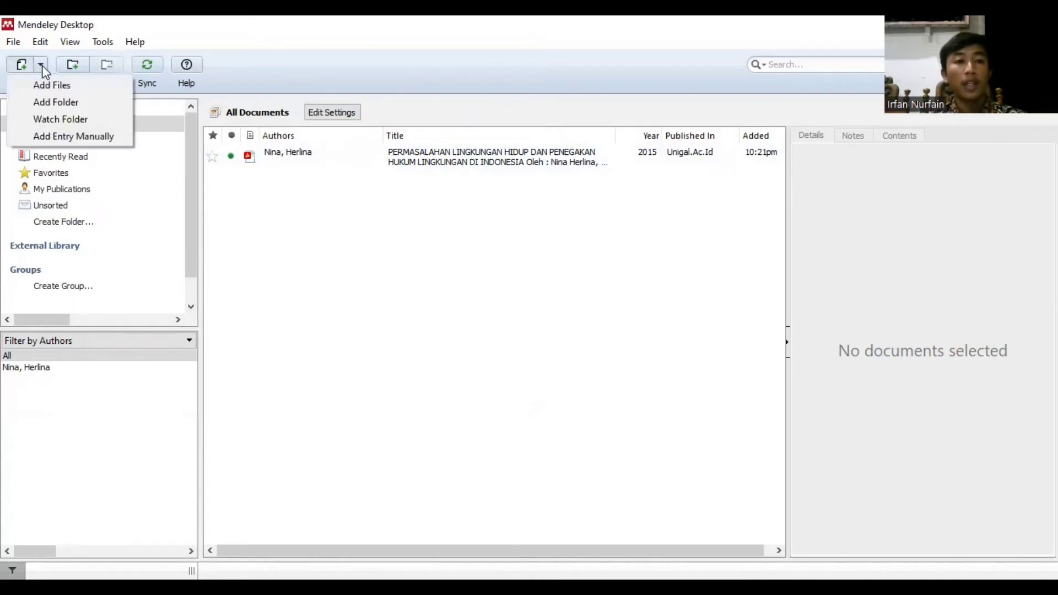
left_click(76, 139)
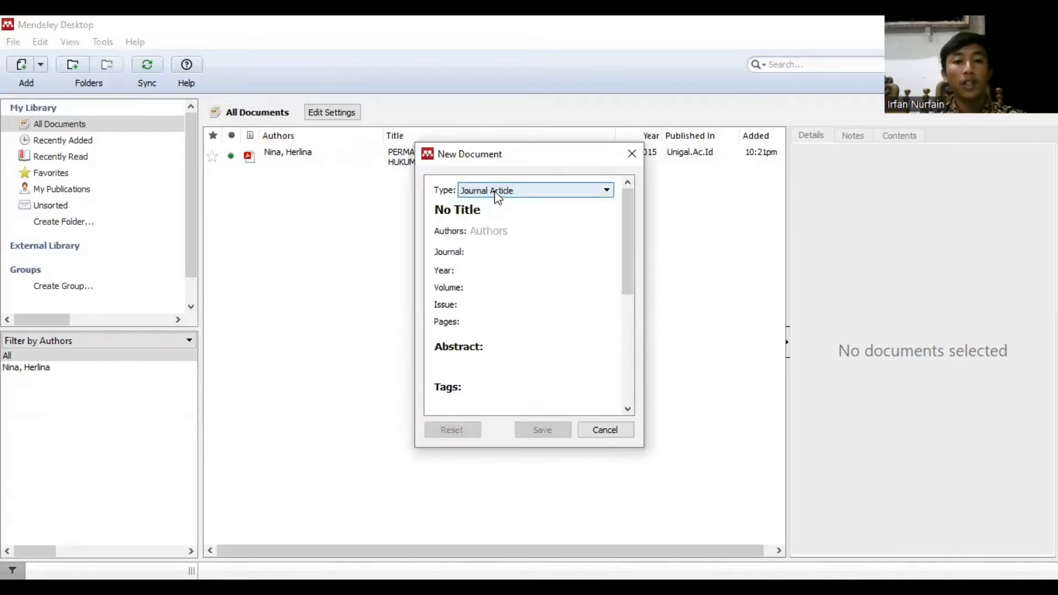
left_click(495, 194)
left_click(508, 295)
Copy the full Indonesian COVID-19 article title from the 574-Article Text PDF in the browser into the new Mendeley entry's title
triple_click(489, 213)
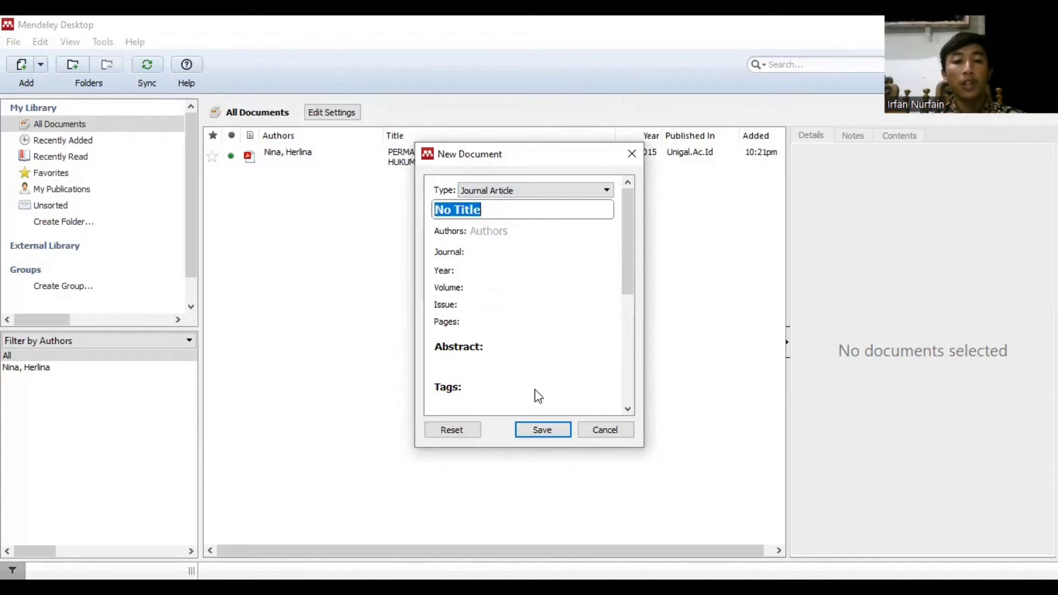
left_click(538, 106)
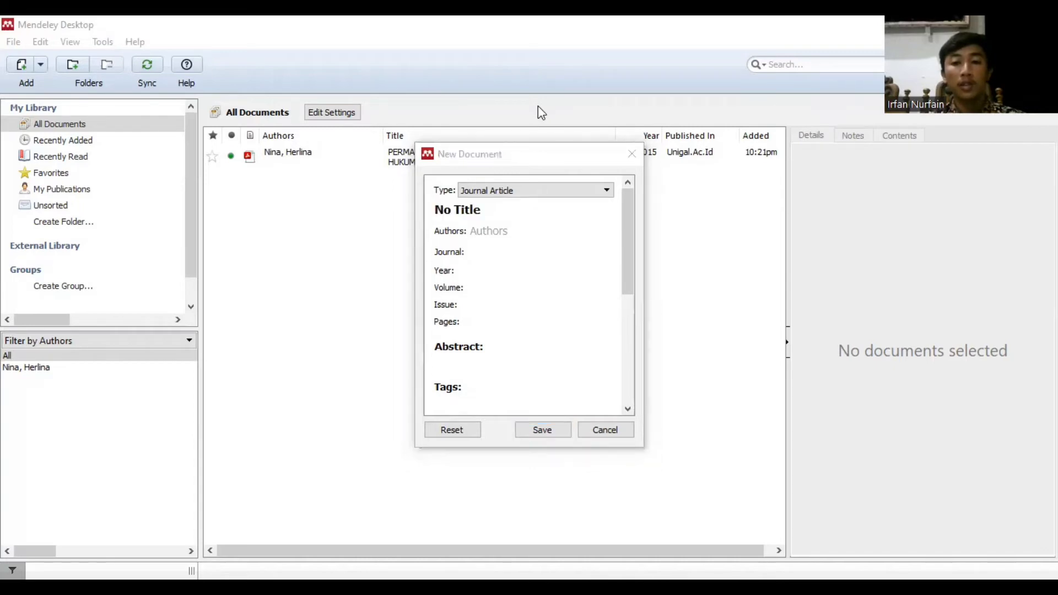
key("alt+Tab")
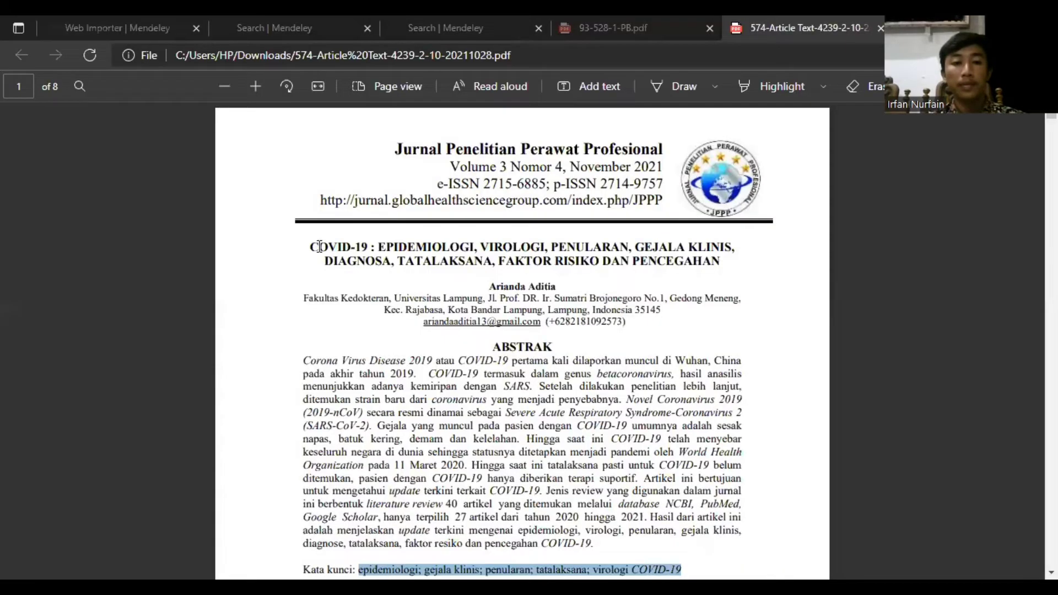
left_click_drag(312, 247, 720, 261)
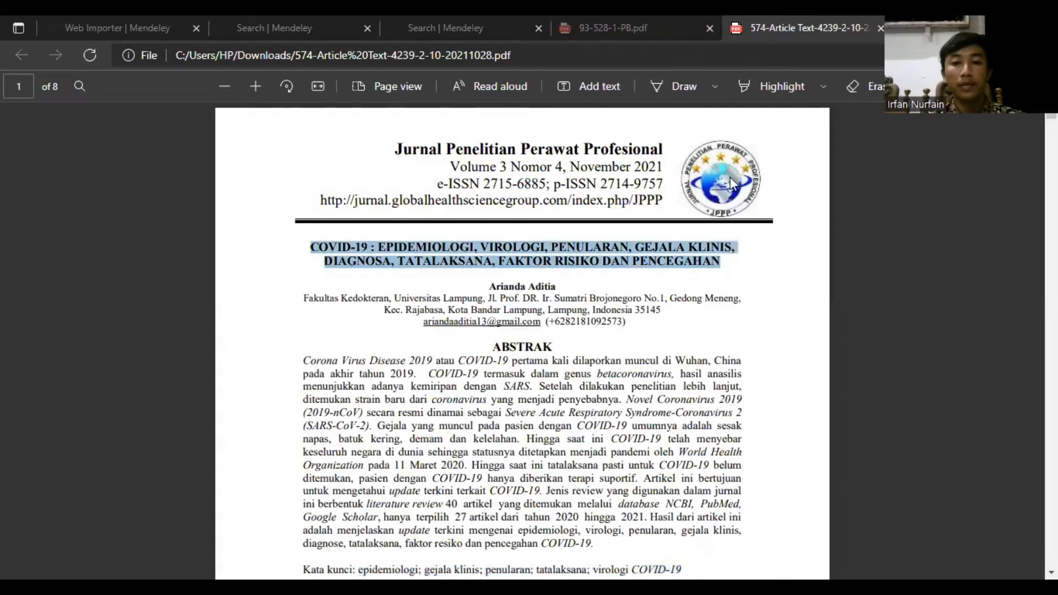
left_click(750, 133)
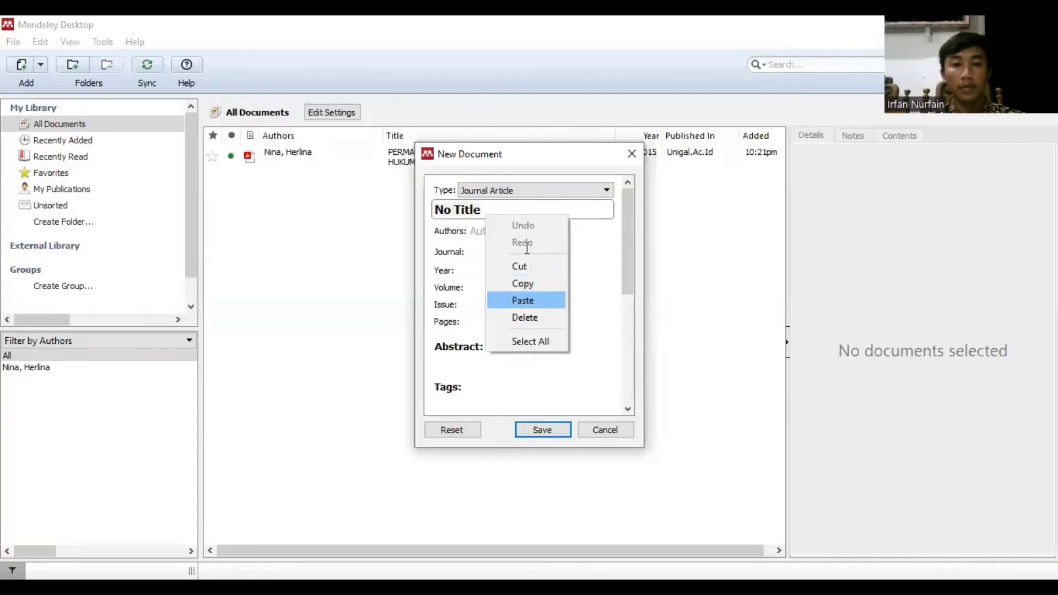
key("Return")
scroll(496, 300, "down", 2)
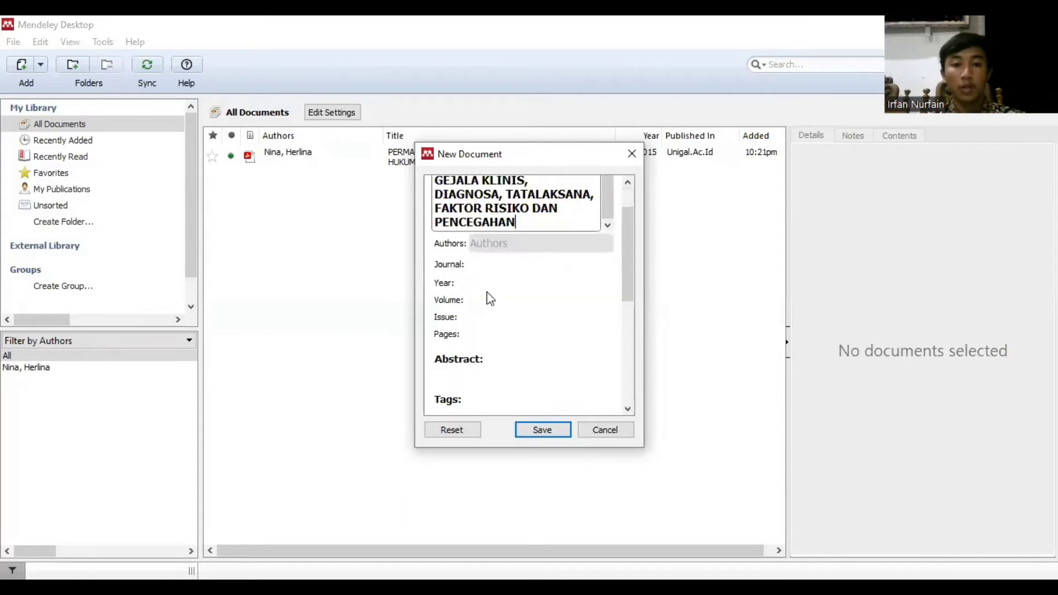
Copy the author's name from the article PDF in the browser into the Authors field of the Mendeley entry
key("Tab")
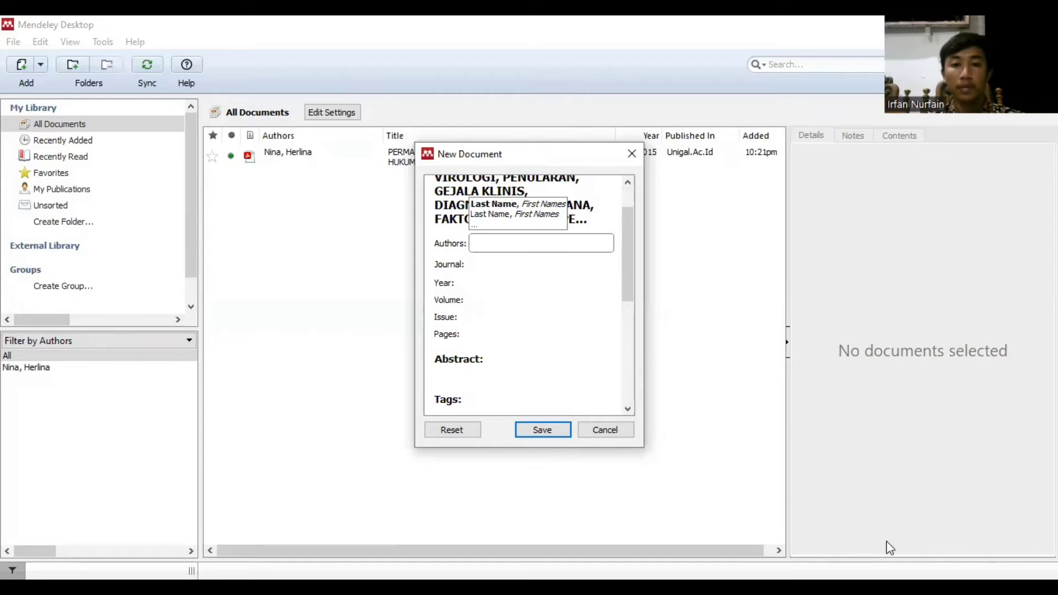
key("alt+Tab")
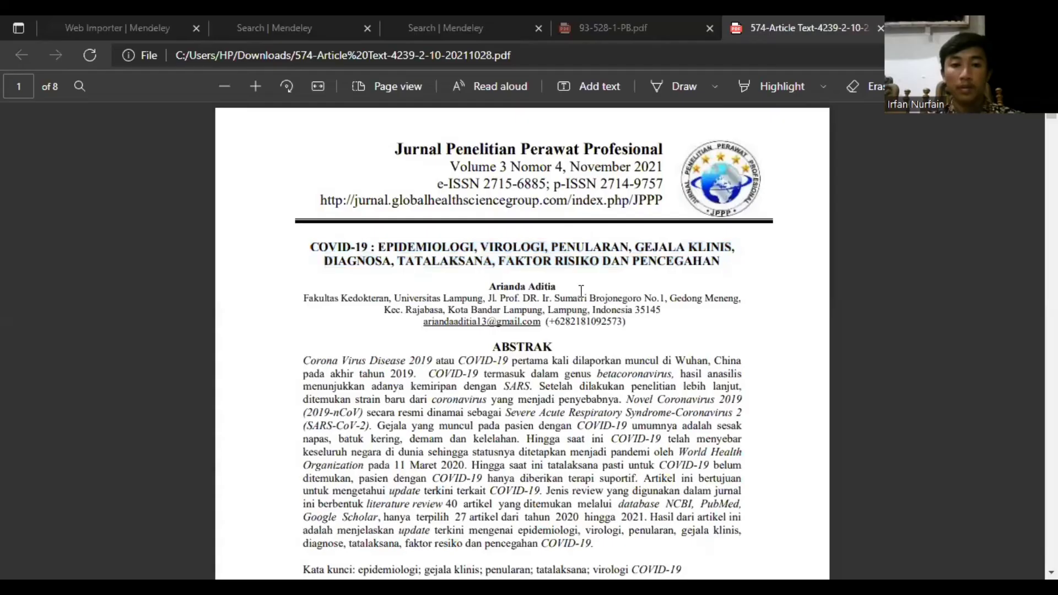
triple_click(581, 290)
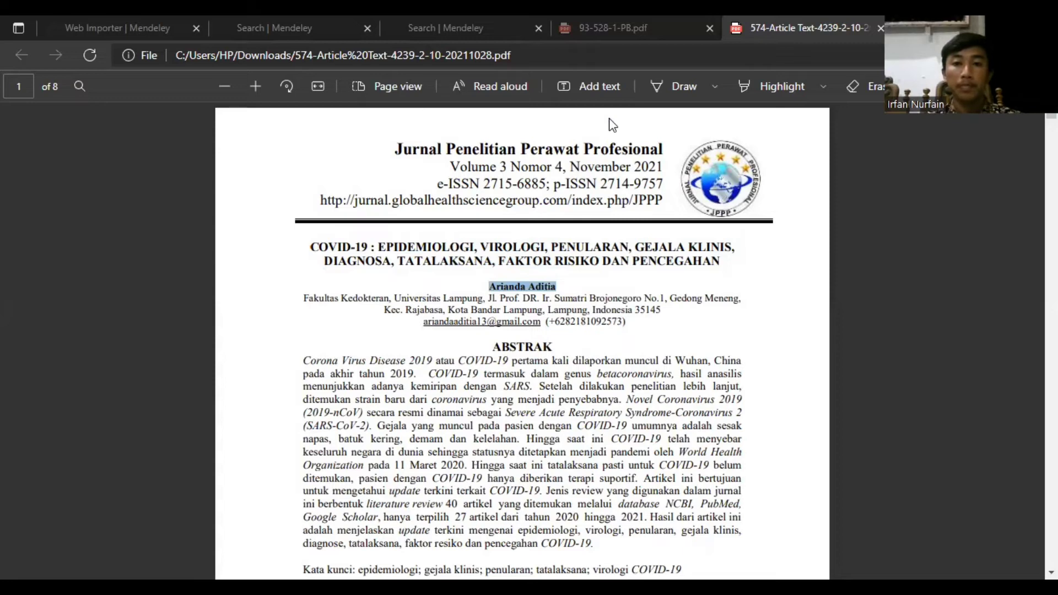
key("alt+Tab")
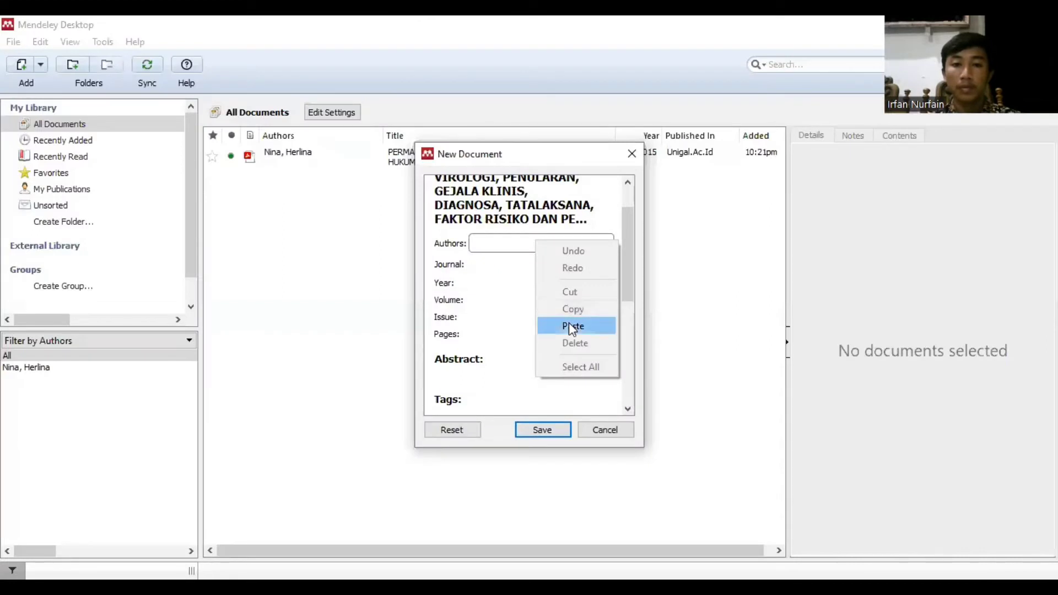
left_click(572, 329)
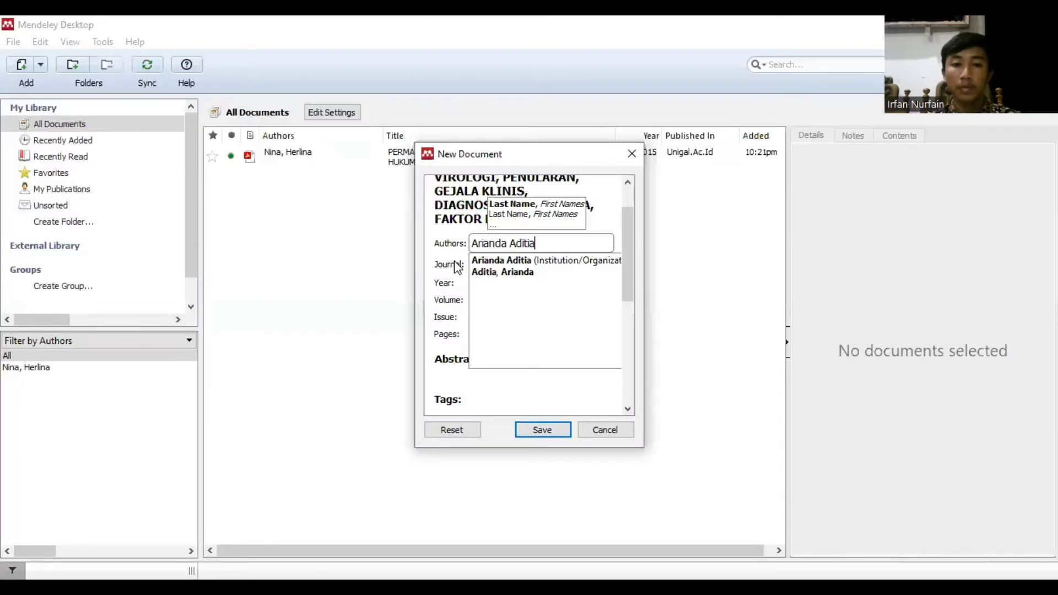
left_click(473, 267)
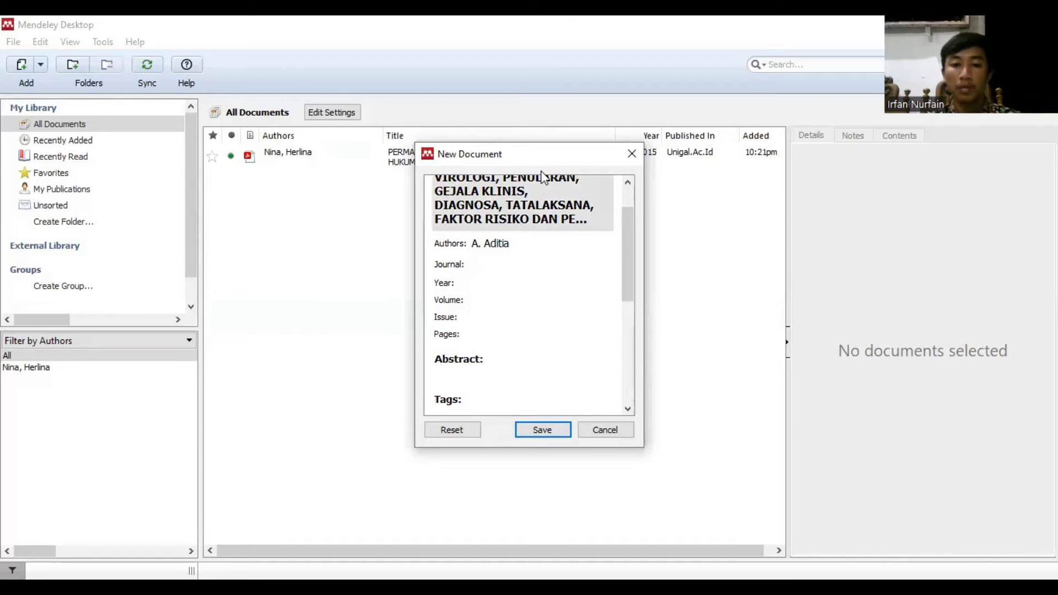
Copy the journal name Jurnal Penelitian Perawat Profesional from the PDF's second-page header into the Journal field of the Mendeley entry
key("alt+Tab")
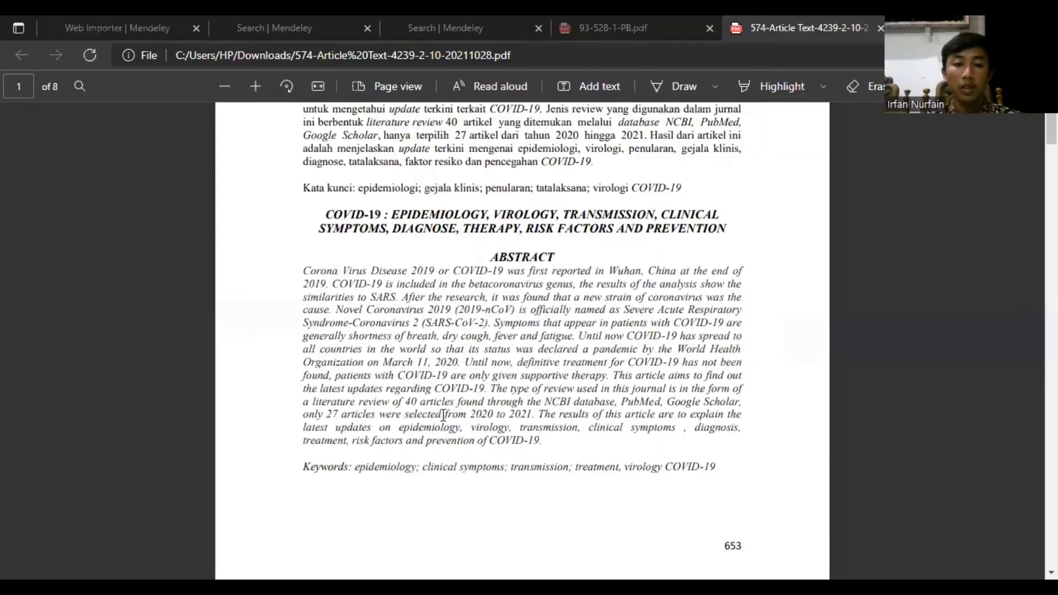
scroll(441, 414, "down", 1)
scroll(396, 375, "down", 3)
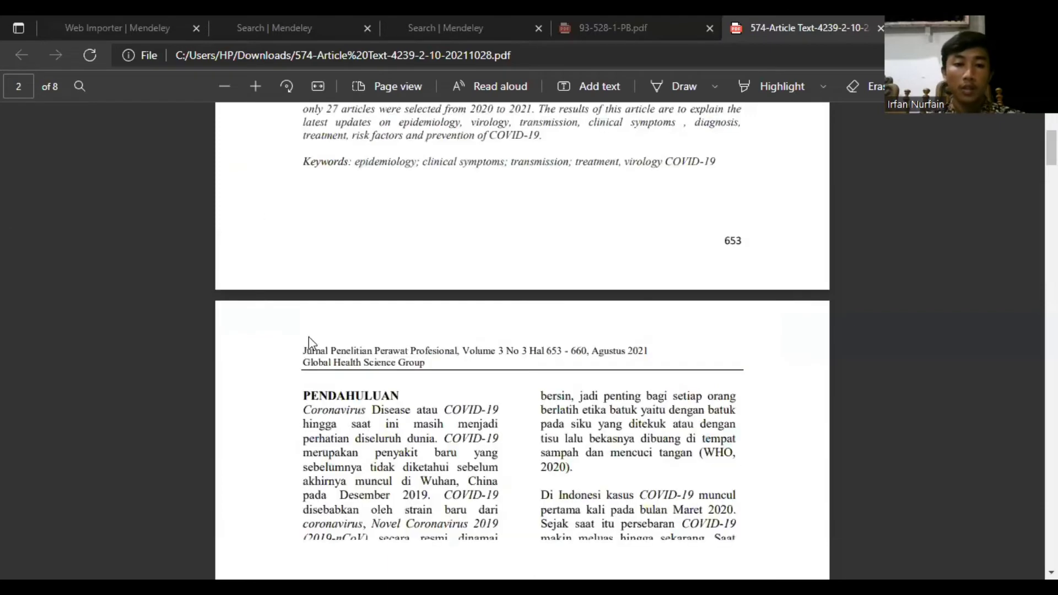
left_click_drag(304, 349, 458, 351)
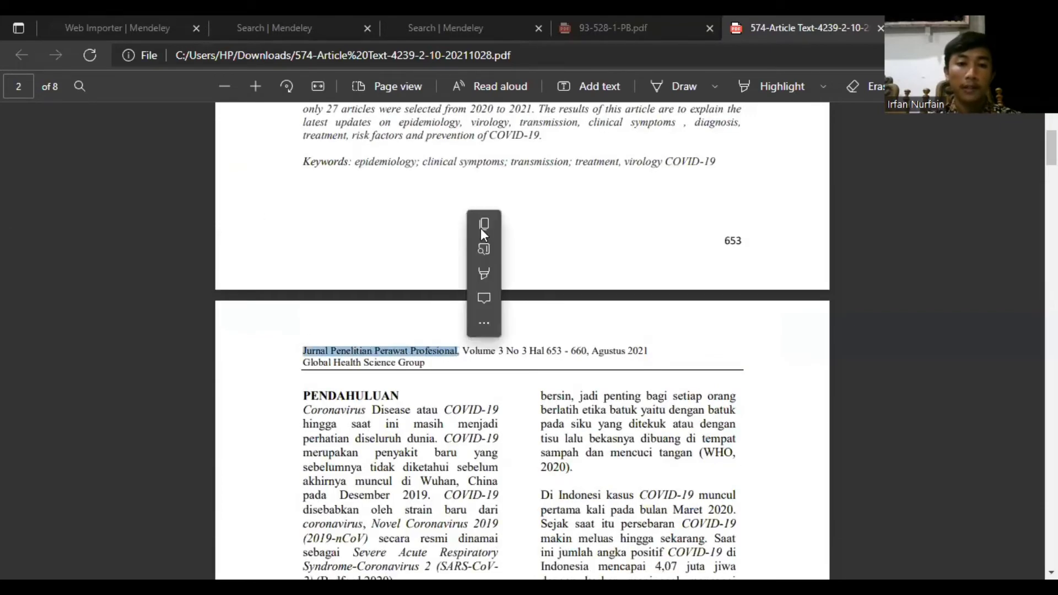
left_click(481, 228)
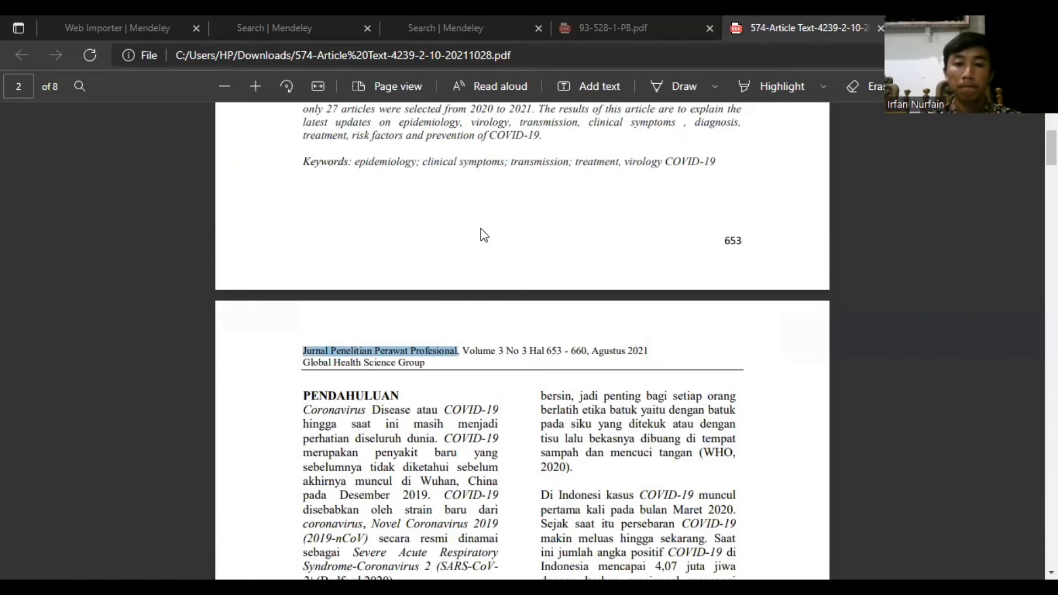
key("alt+Tab")
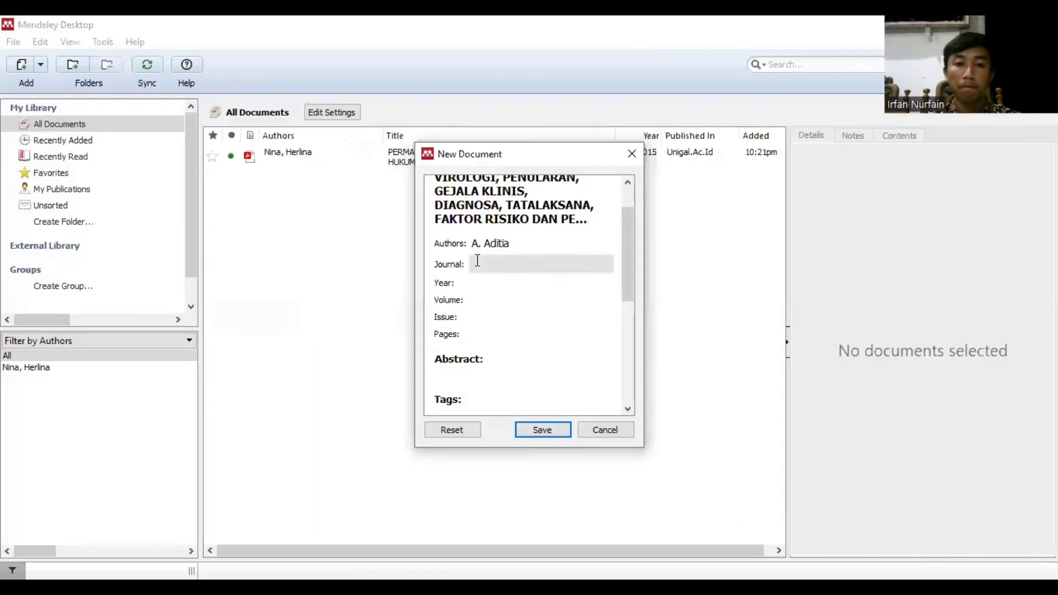
right_click(478, 264)
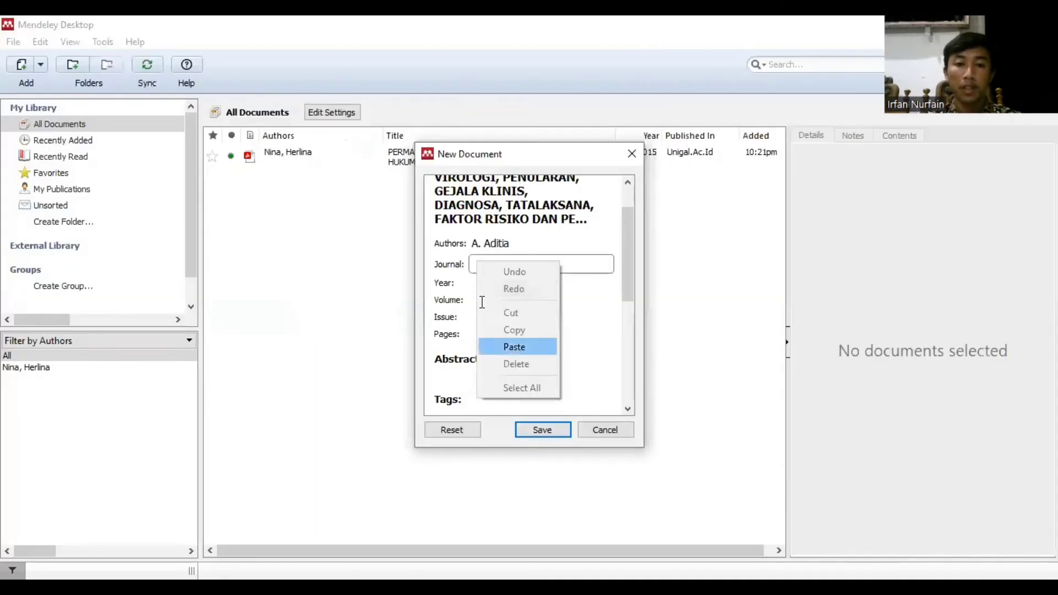
left_click(522, 347)
Set the entry's publication year to 2021
left_click(482, 297)
type("20")
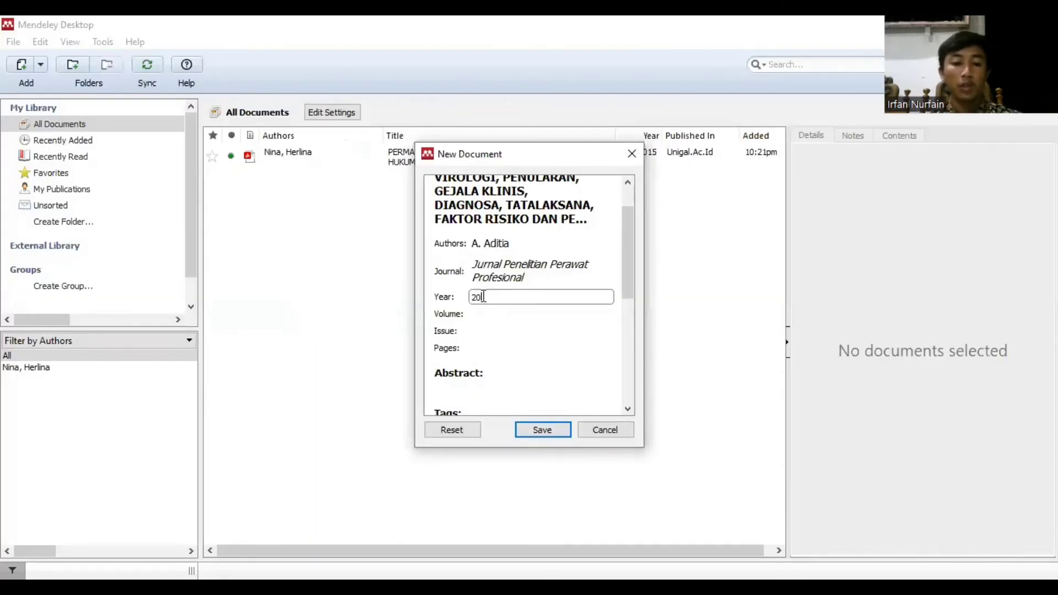
type("21")
Copy the volume details from the PDF's page header and enter 3 No 3 Hal 653 - 660 as the Mendeley entry's volume
left_click(477, 314)
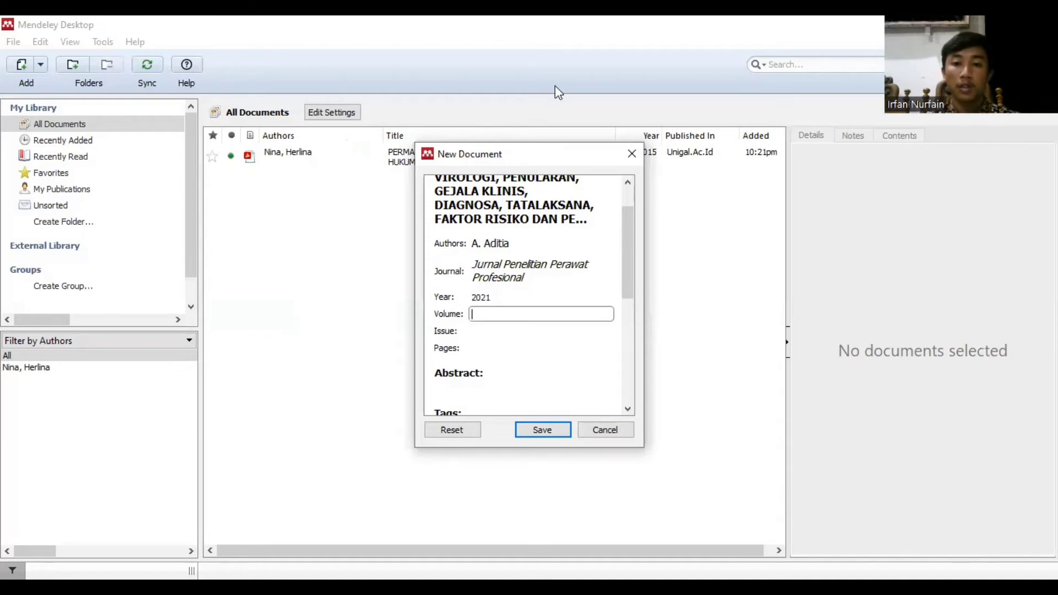
key("alt+Tab")
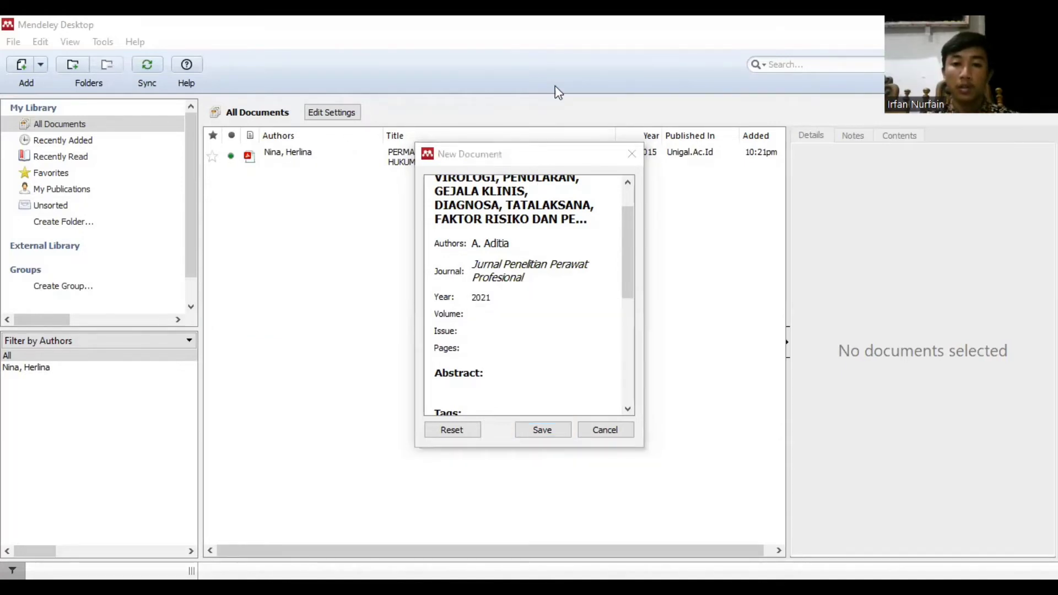
left_click_drag(492, 352, 587, 348)
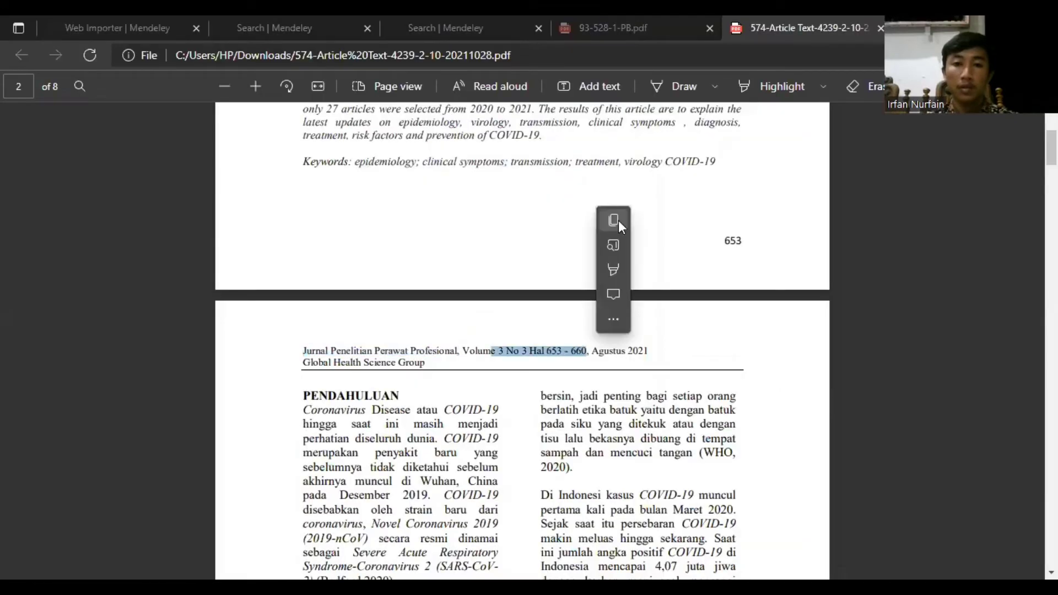
key("alt+Tab")
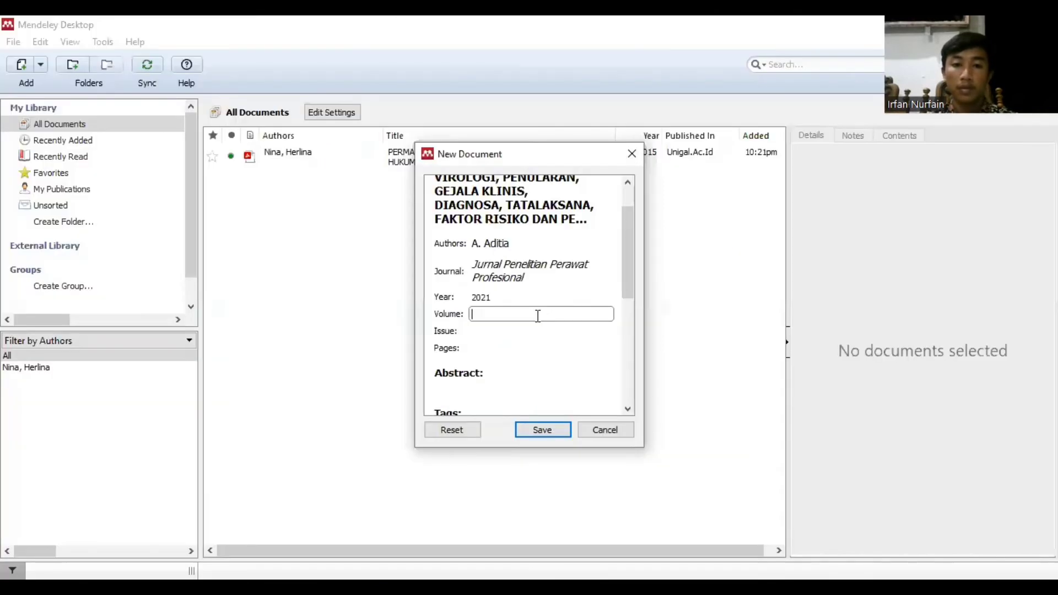
right_click(538, 316)
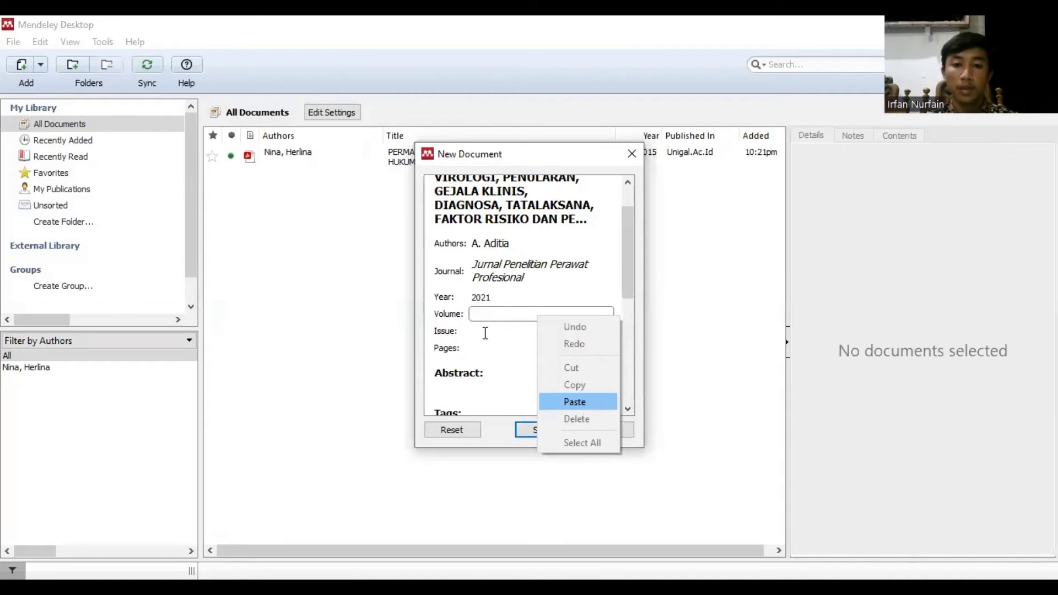
key("Return")
key("BackSpace")
key("BackSpace")
key("BackSpace")
key("BackSpace")
key("BackSpace")
key("BackSpace")
key("BackSpace")
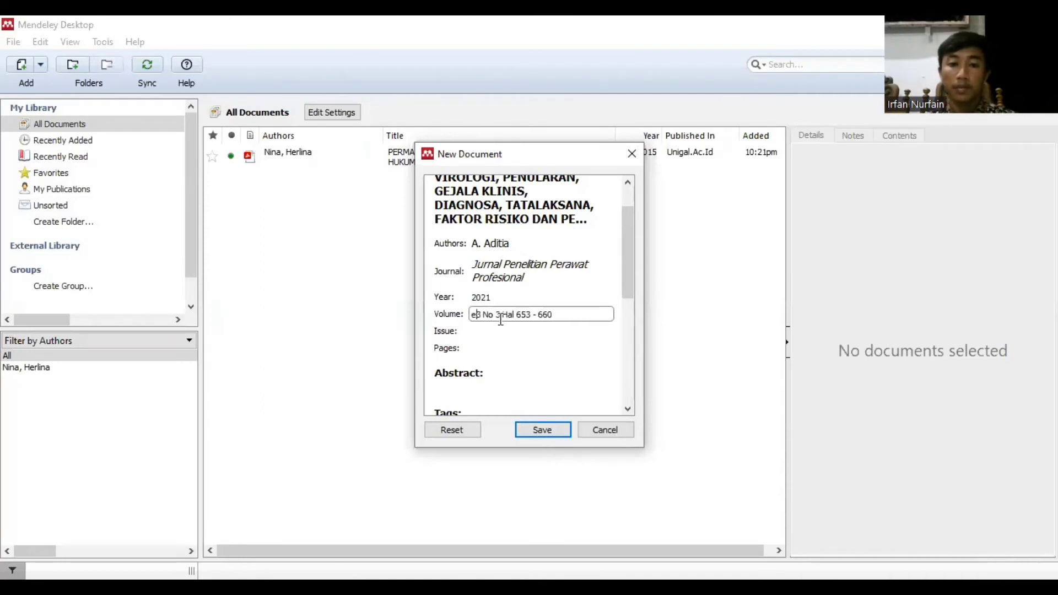
Set the entry's issue to 3 and its pages to 7
left_click(491, 332)
type("3")
left_click(488, 353)
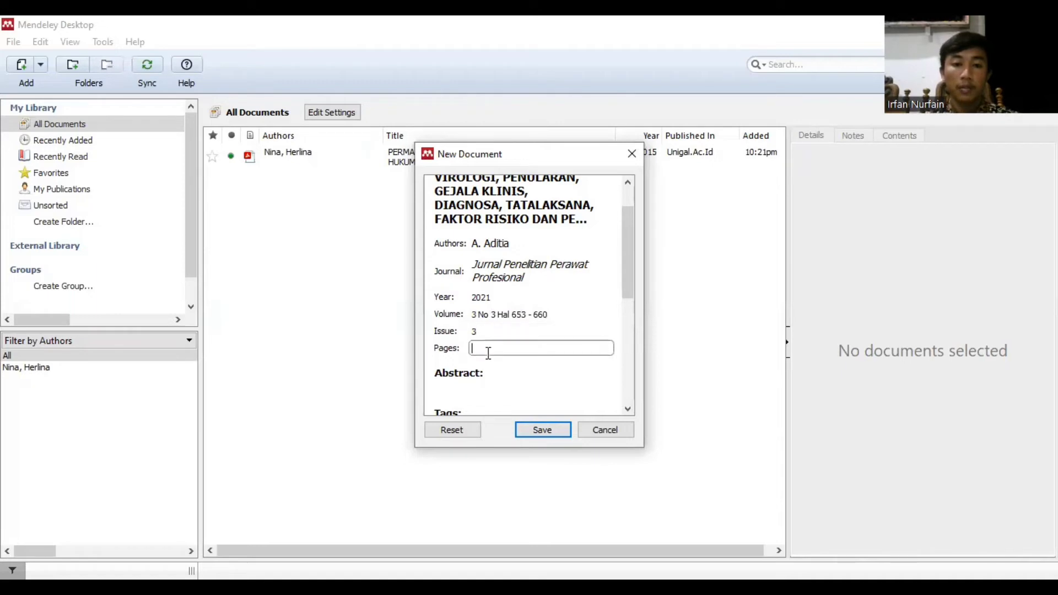
type("7")
Copy the Indonesian abstract from the article PDF's first page into the Abstract field of the new Mendeley entry
scroll(514, 392, "down", 2)
left_click(482, 295)
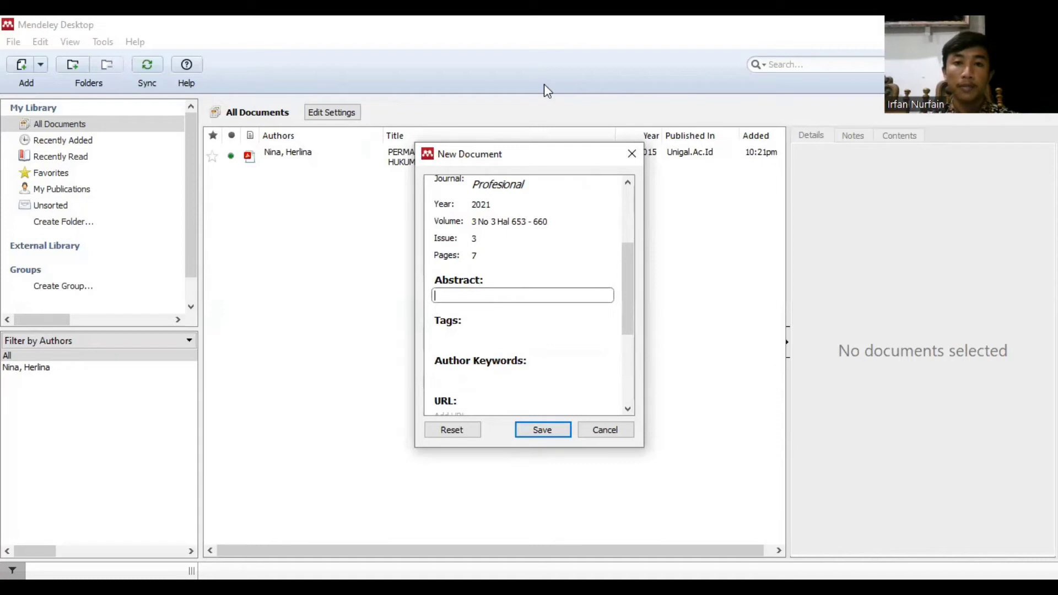
key("alt+Tab")
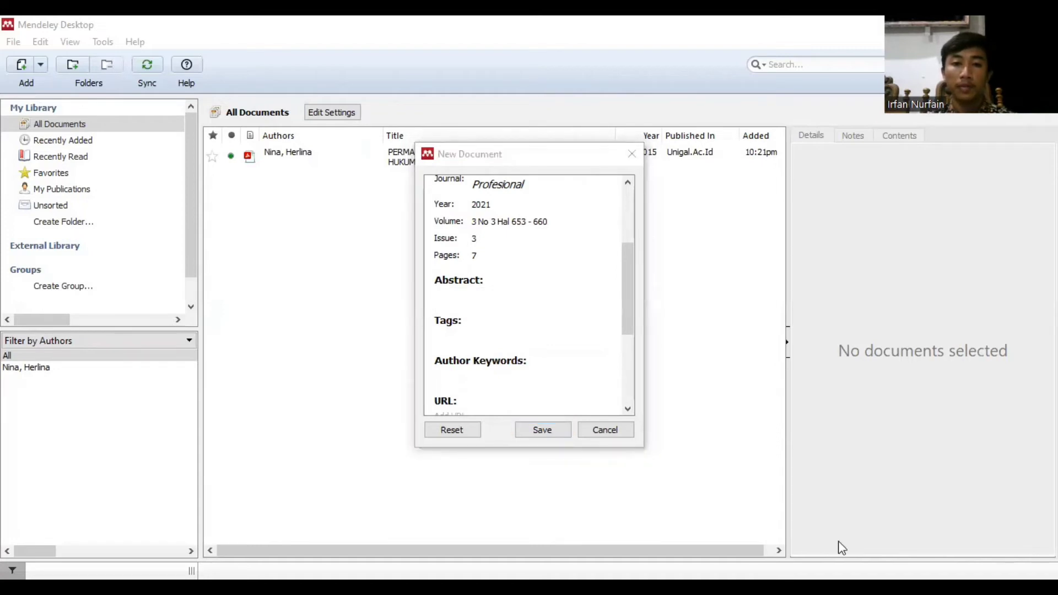
key("alt+Tab")
scroll(362, 296, "down", 2)
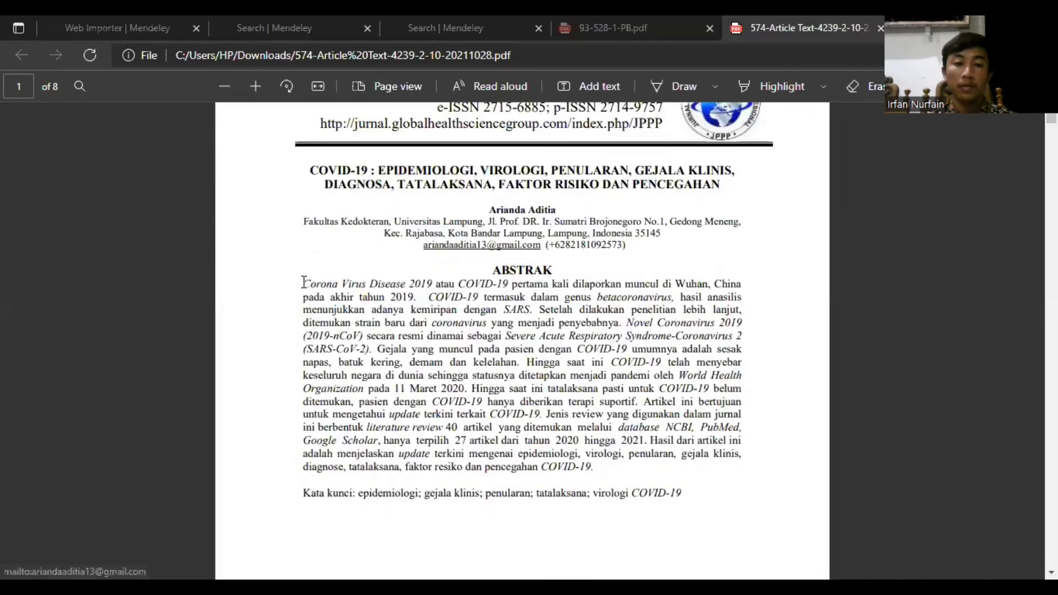
left_click_drag(303, 284, 596, 467)
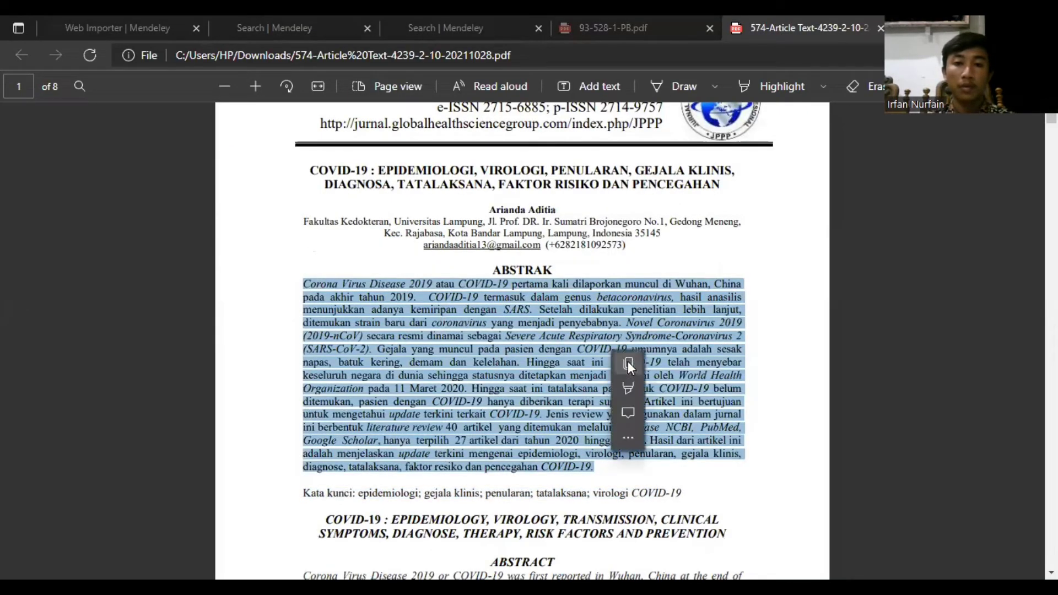
key("alt+Tab")
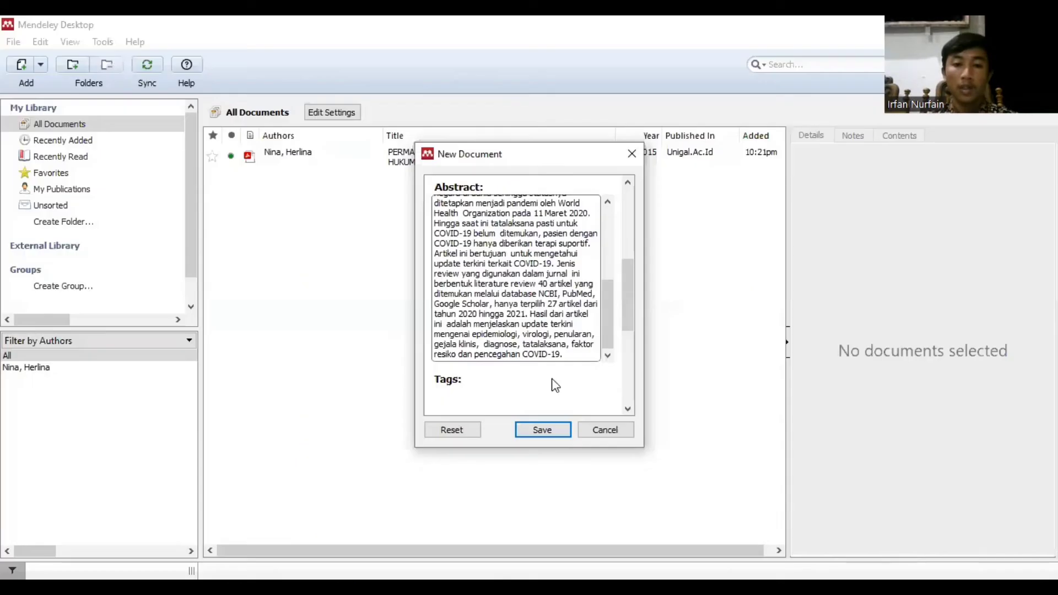
Copy the Kata kunci keywords "epidemiologi; gejala klinis; penularan; tatalaksana; virologi COVID-19" from the PDF into the Mendeley entry's Author Keywords
scroll(526, 356, "down", 2)
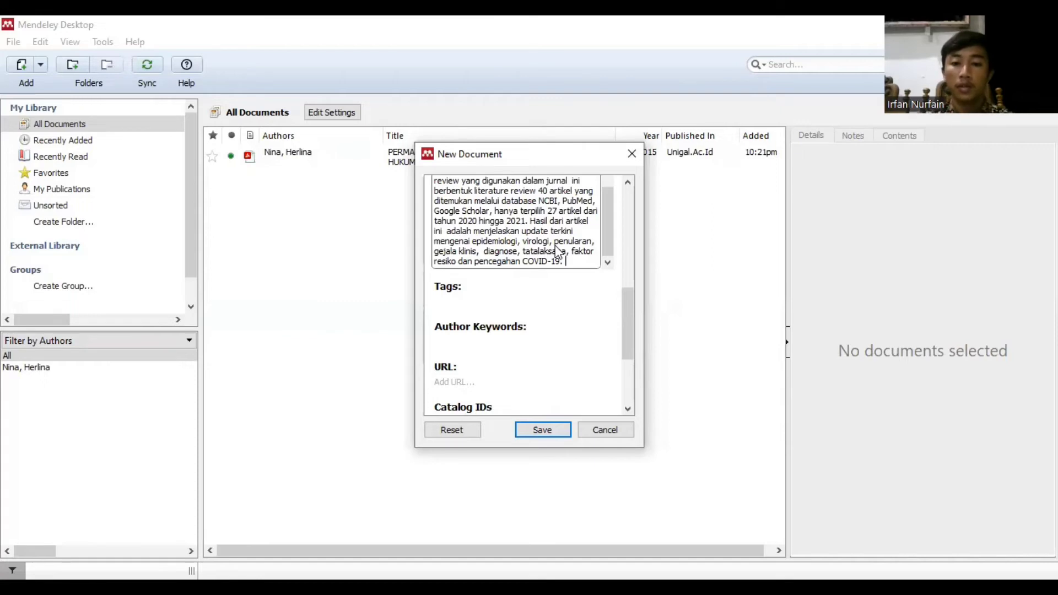
key("alt+Tab")
left_click_drag(355, 188, 610, 194)
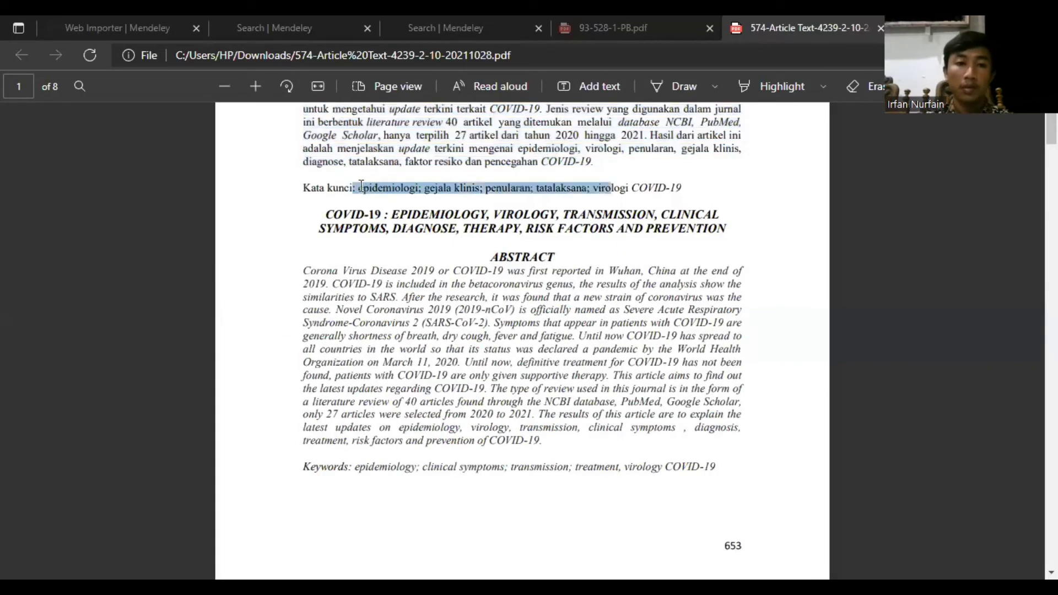
left_click_drag(360, 188, 688, 189)
key("ctrl+c")
left_click(714, 80)
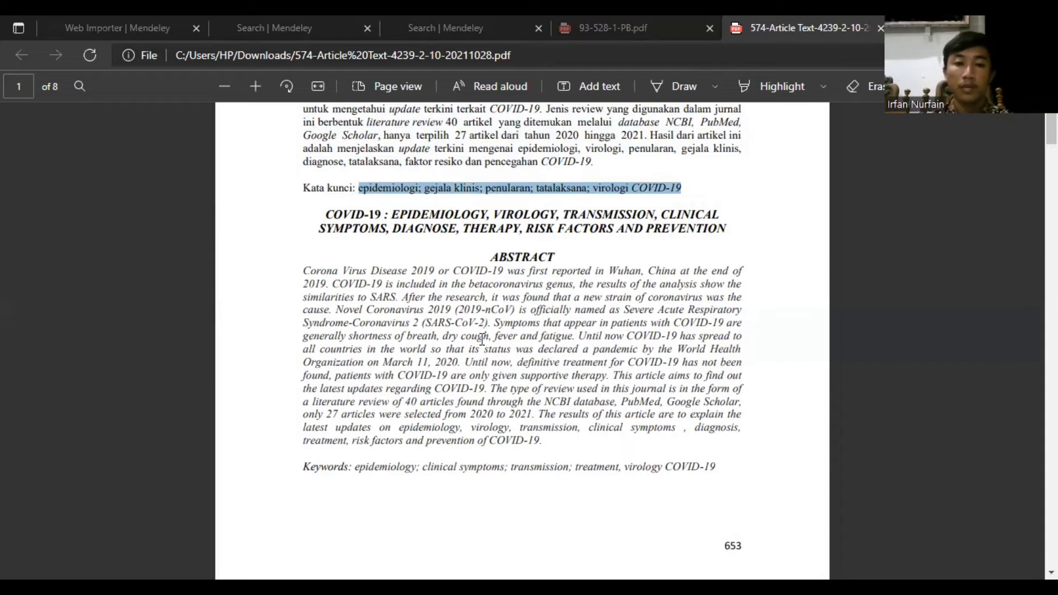
key("alt+Tab")
right_click(485, 337)
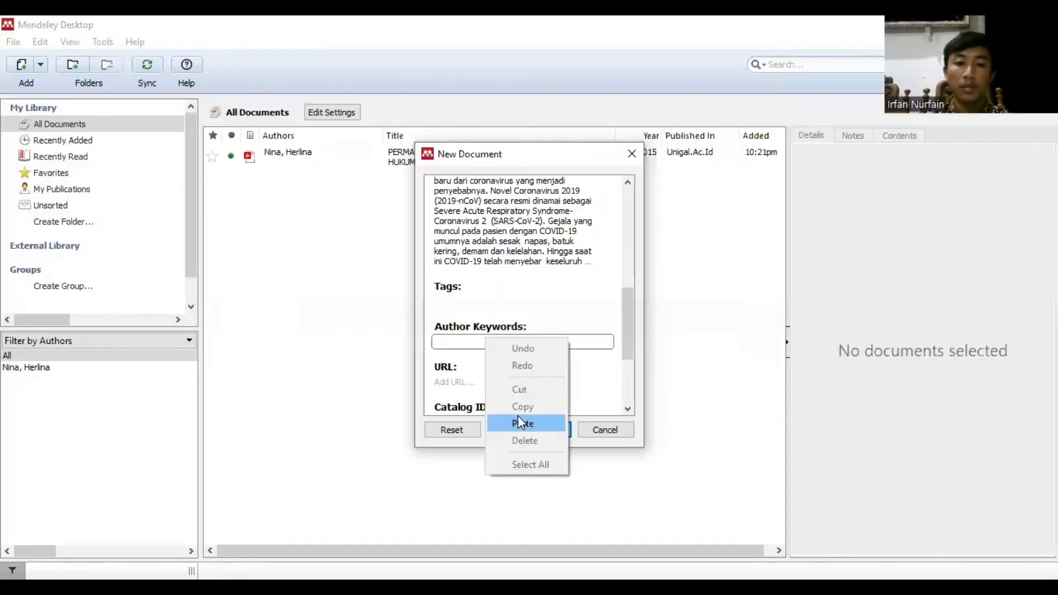
left_click(521, 423)
scroll(494, 356, "down", 2)
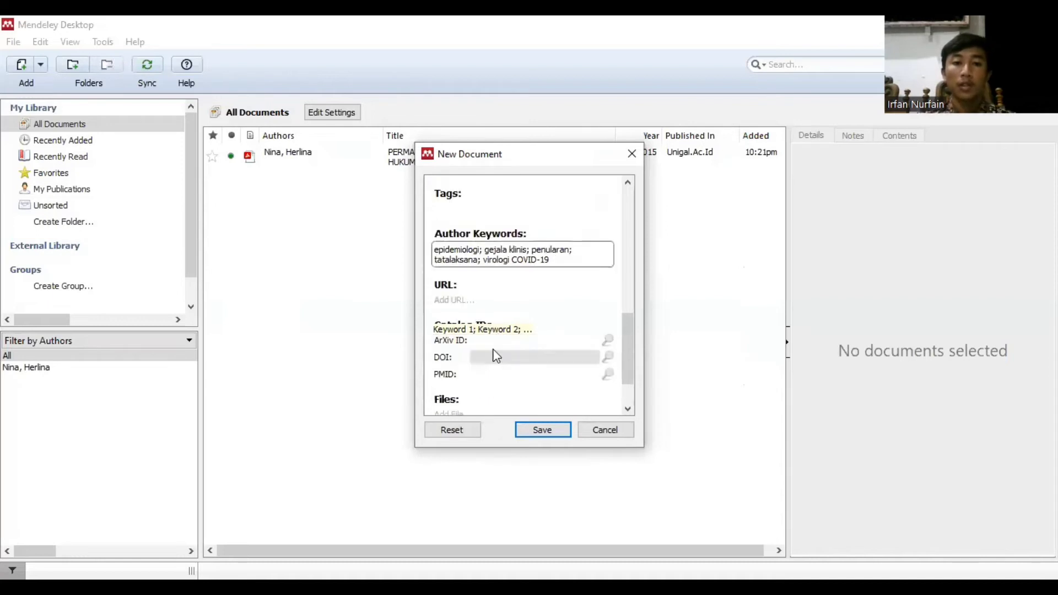
scroll(495, 355, "down", 1)
scroll(495, 352, "down", 1)
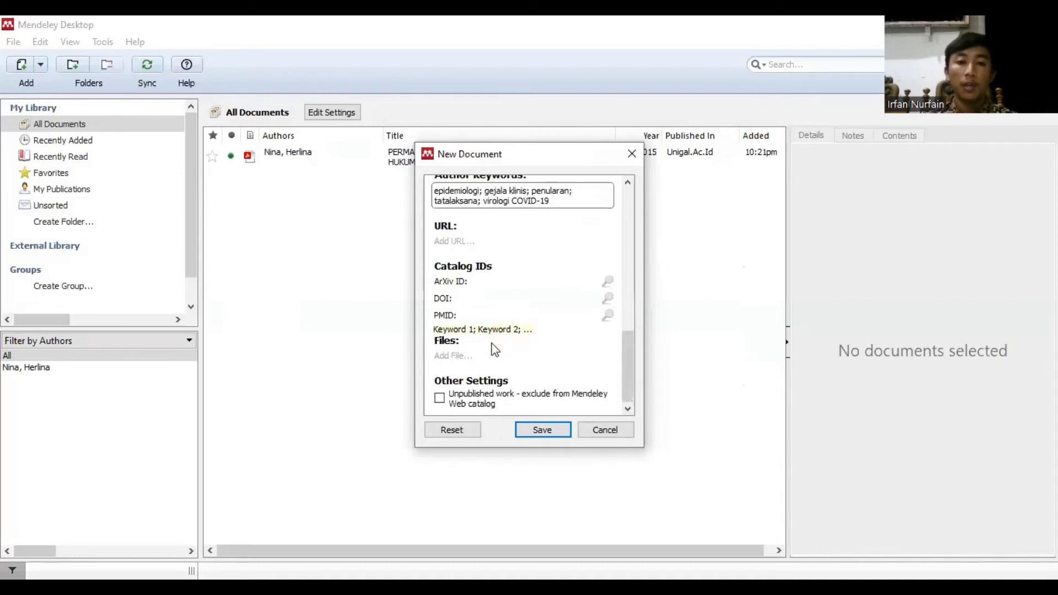
left_click(458, 355)
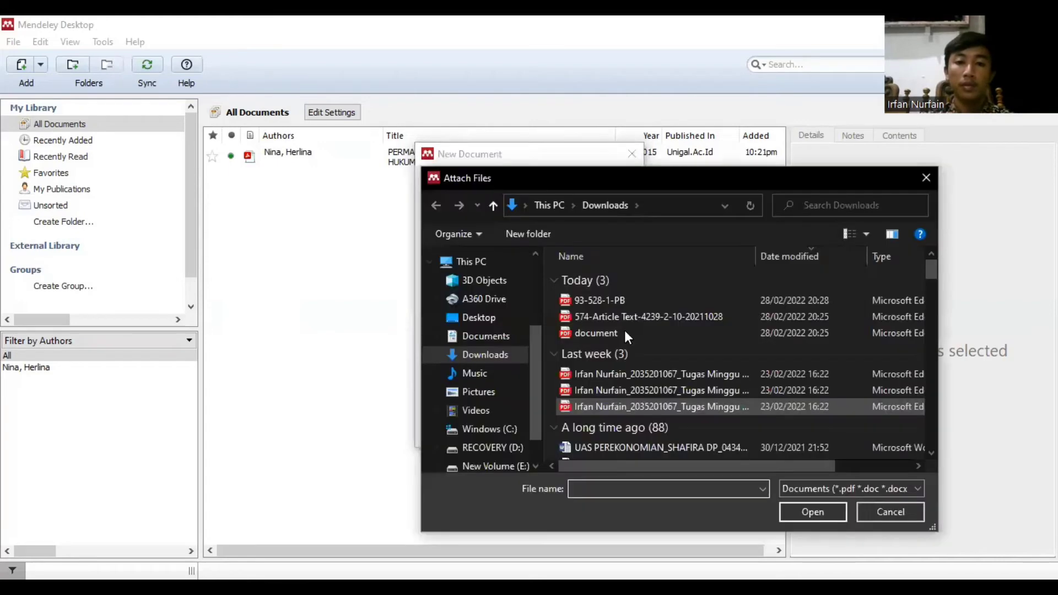
left_click(620, 316)
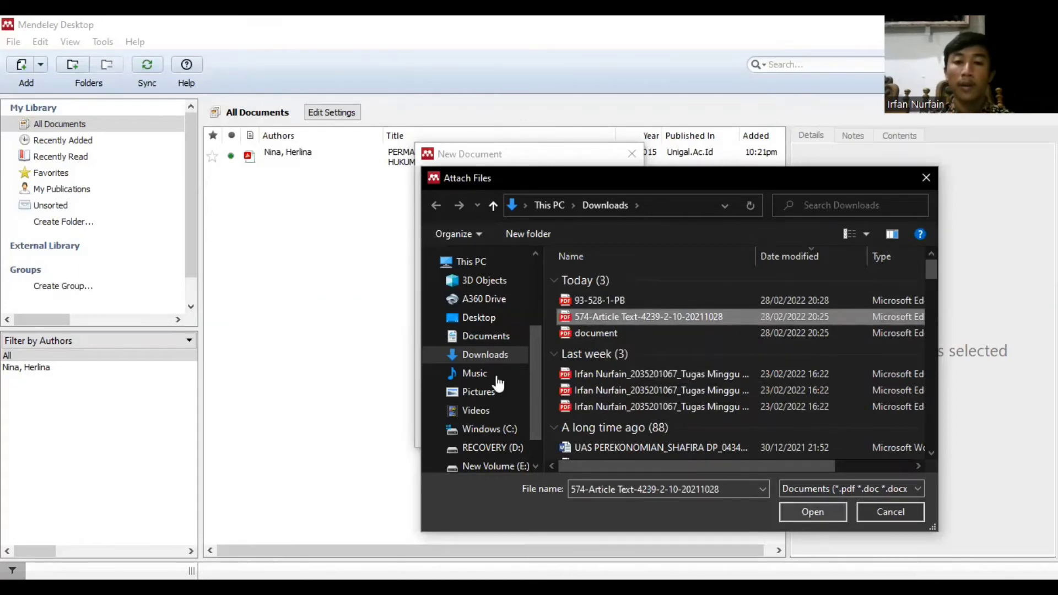
key("Return")
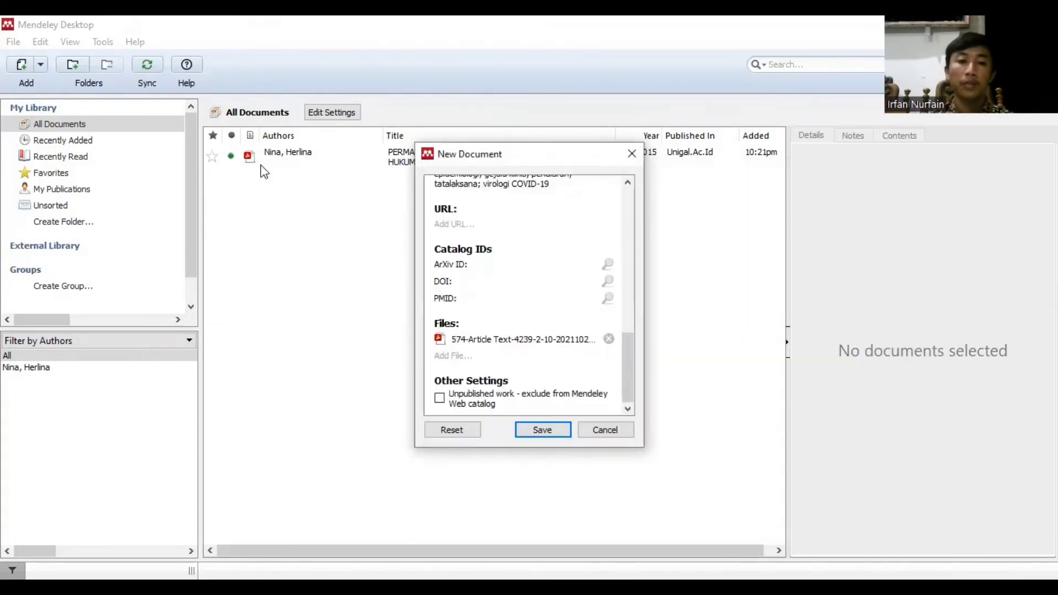
key("Return")
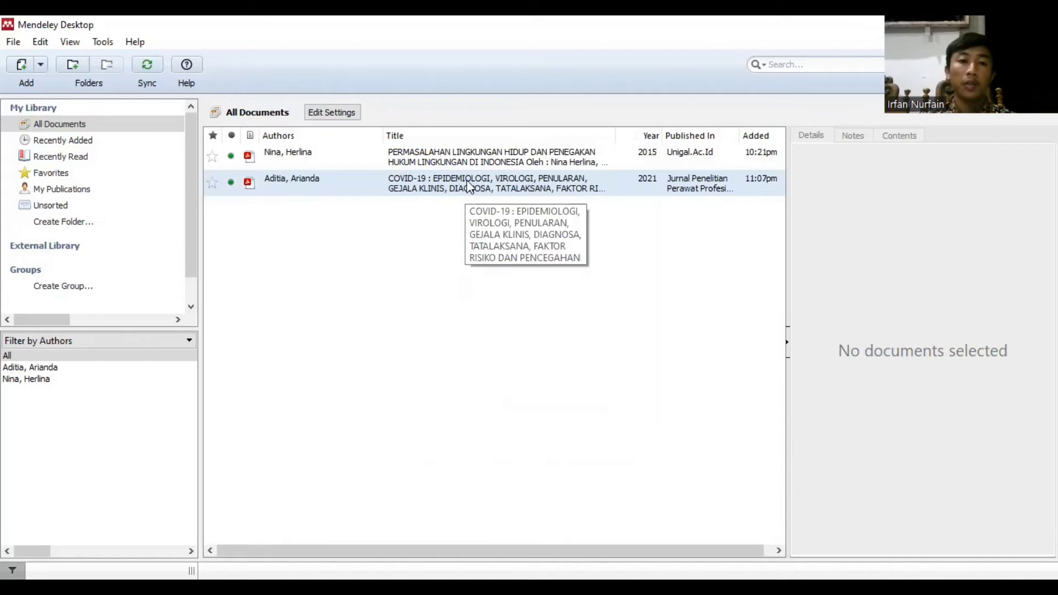
Examine the details of the COVID-19 article and compare them with those of the environmental law article in the library
left_click(411, 189)
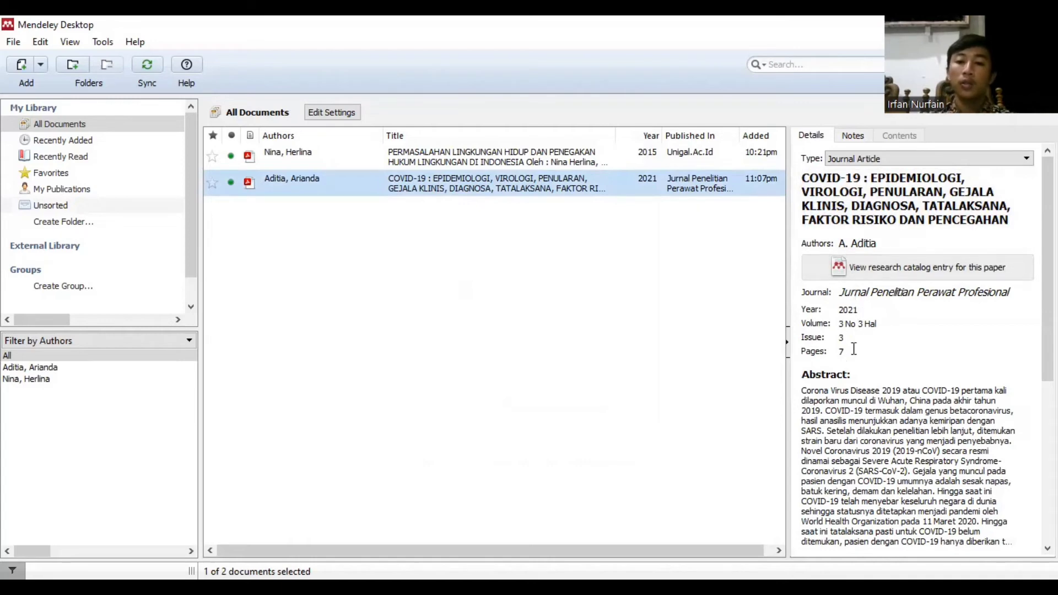
left_click(405, 161)
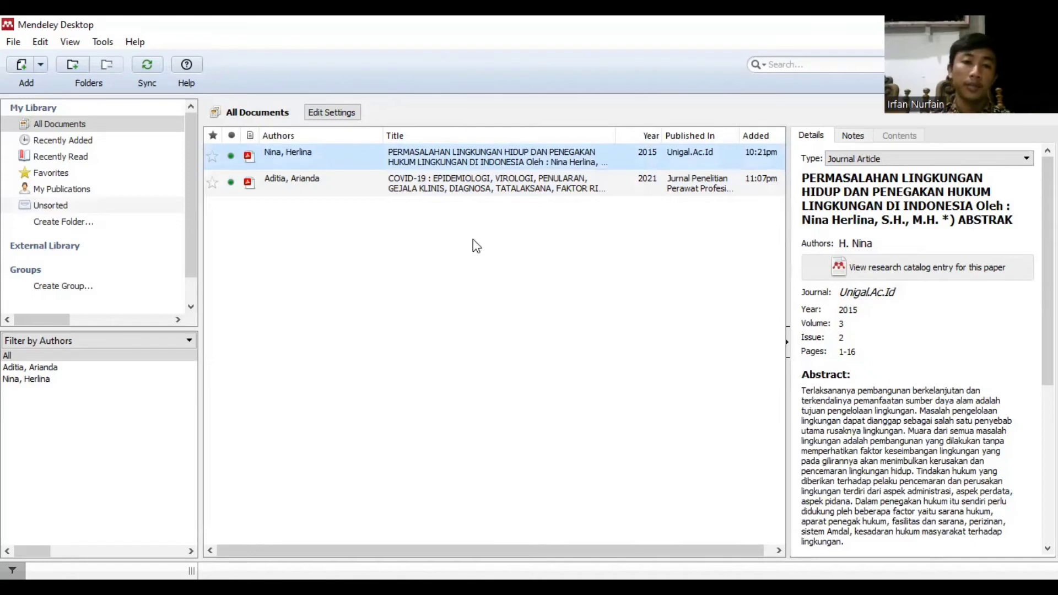
left_click(521, 196)
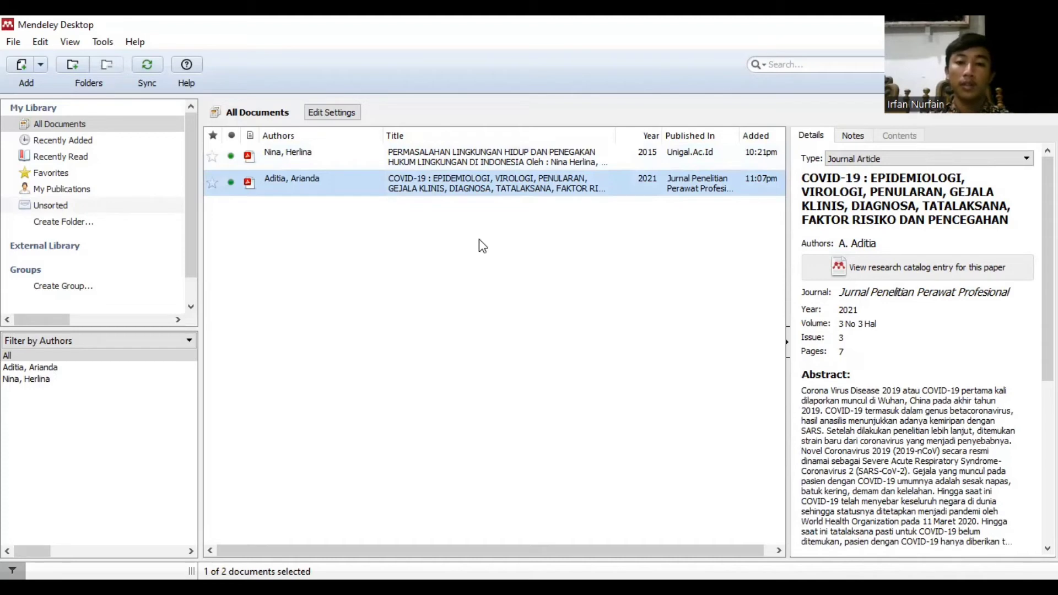
Switch to the Word document and insert a Mendeley citation of the 2021 COVID-19 article after "diseluruh dunia" in the PENDAHULUAN paragraph
key("alt+Tab")
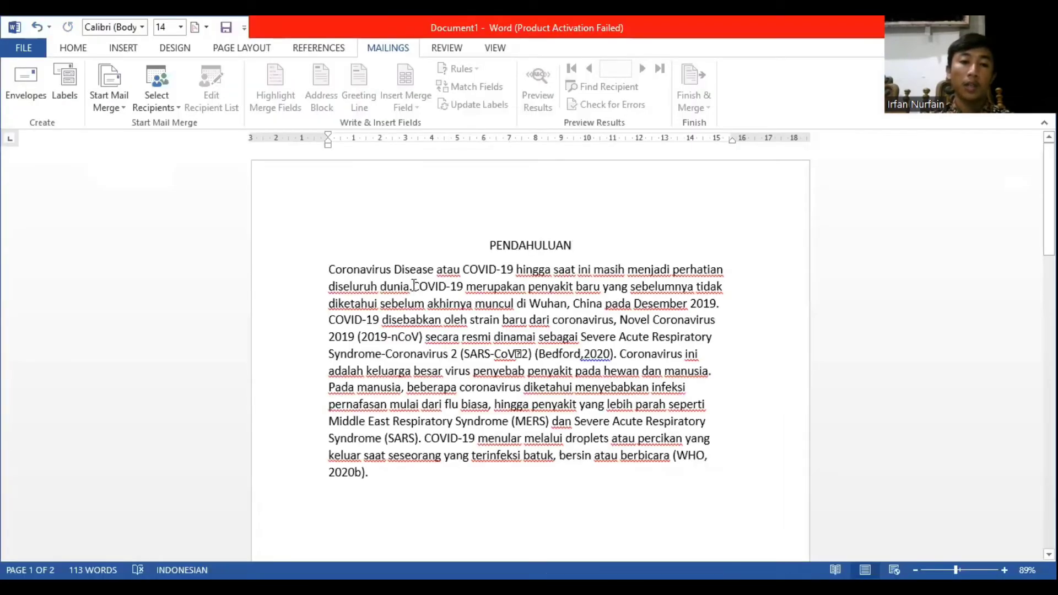
left_click(415, 287)
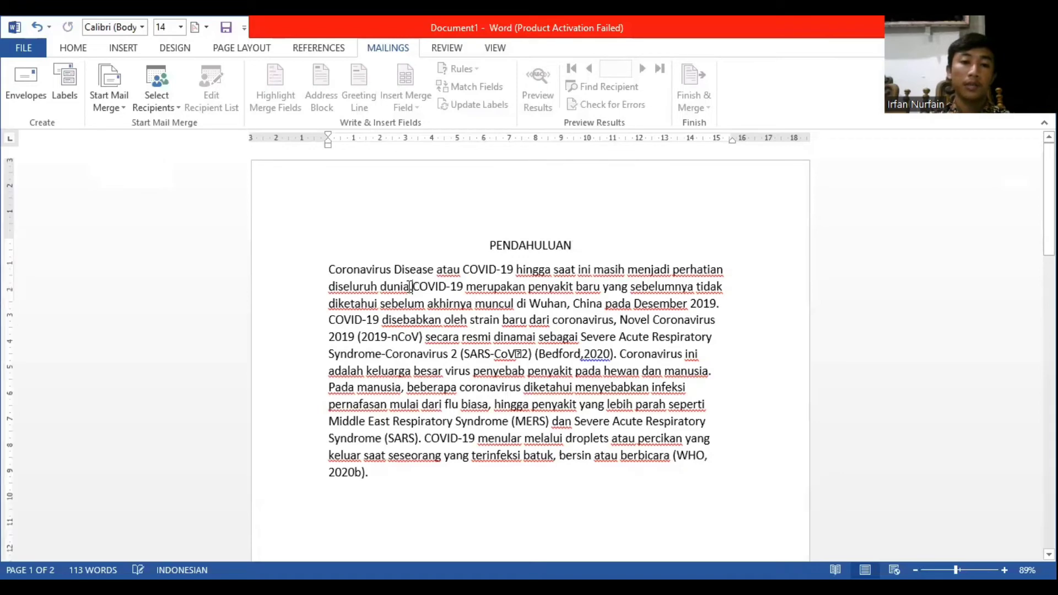
left_click(411, 284)
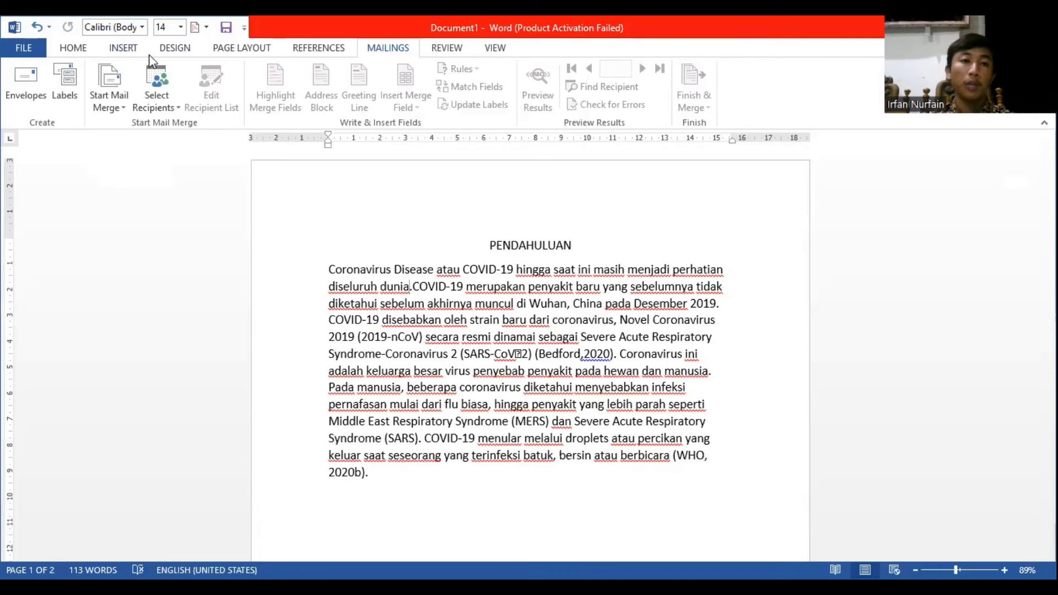
scroll(182, 55, "down", 2)
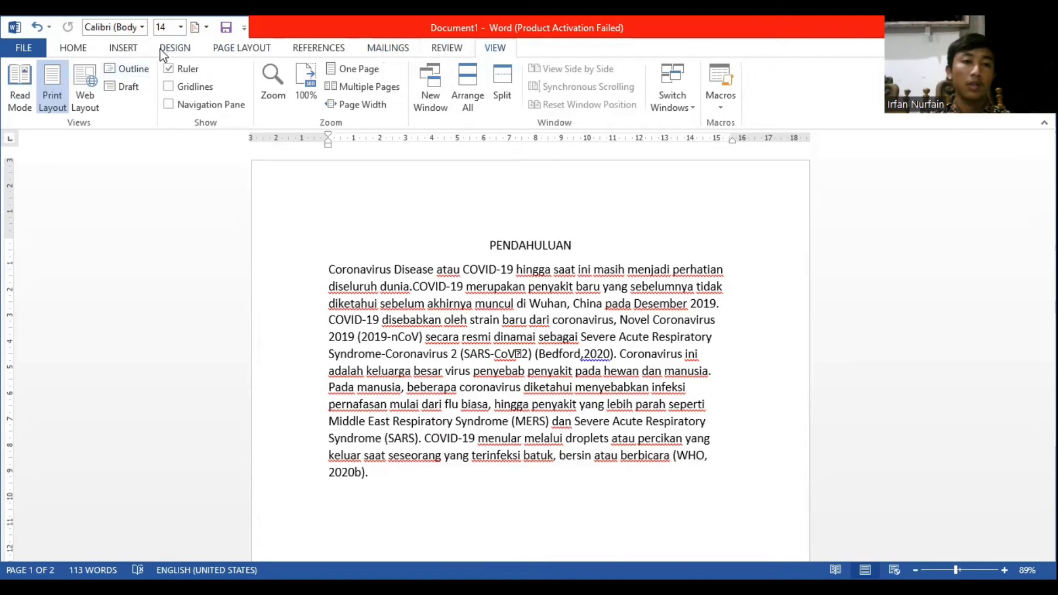
scroll(213, 50, "up", 3)
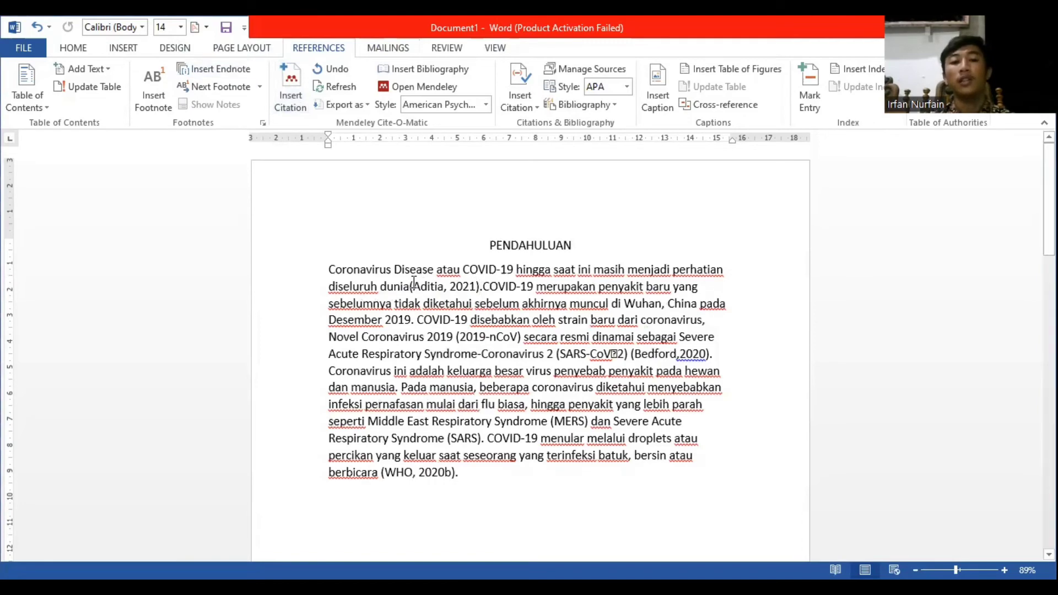
Insert the Mendeley bibliography on a new line below the DAFTAR PUSTAKA heading on the second page
scroll(459, 269, "down", 3)
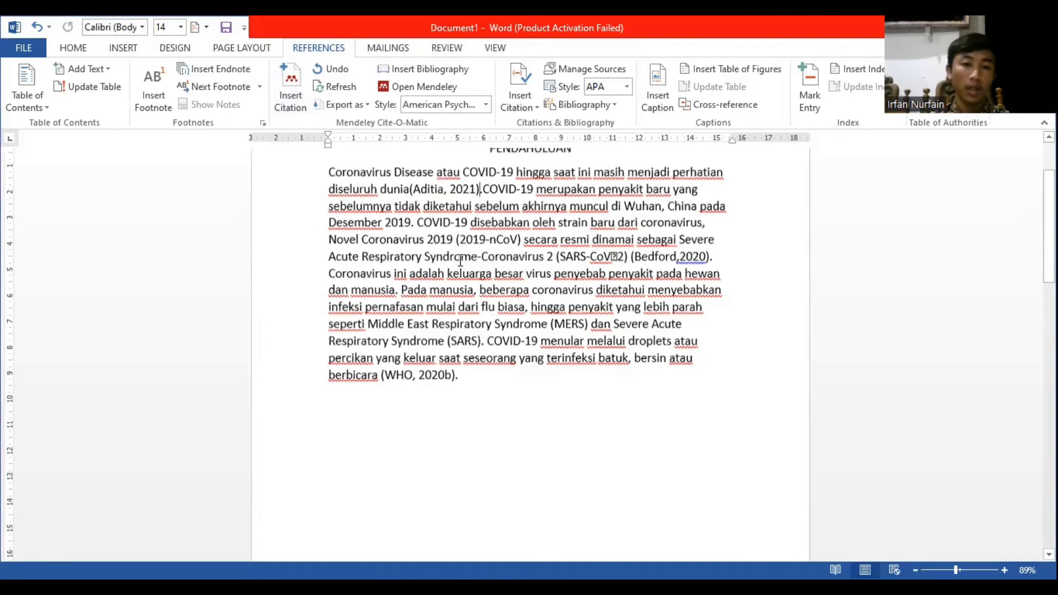
scroll(465, 253, "up", 1)
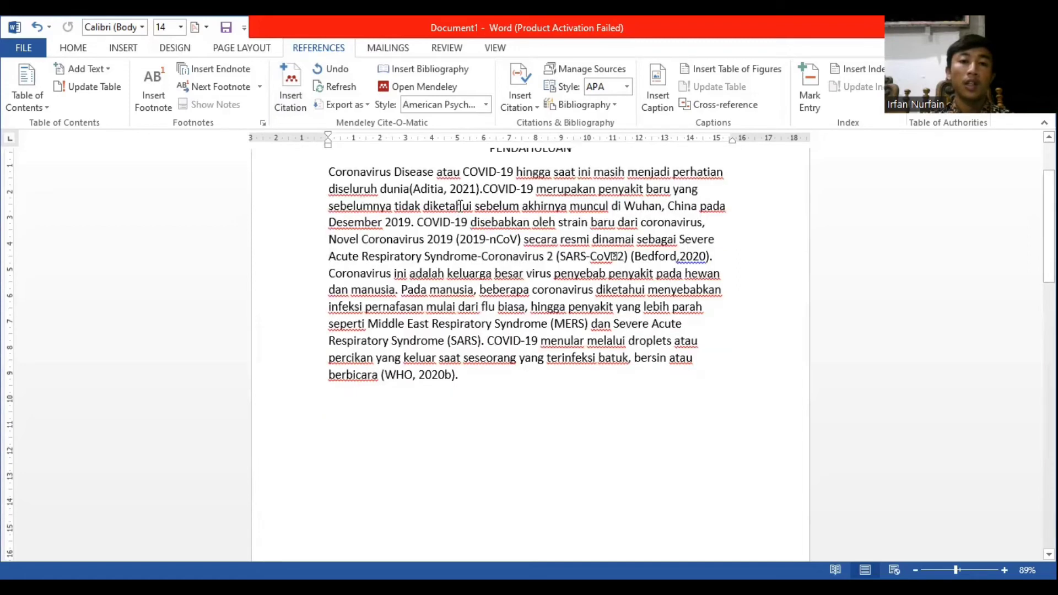
scroll(475, 221, "down", 3)
scroll(487, 251, "up", 4)
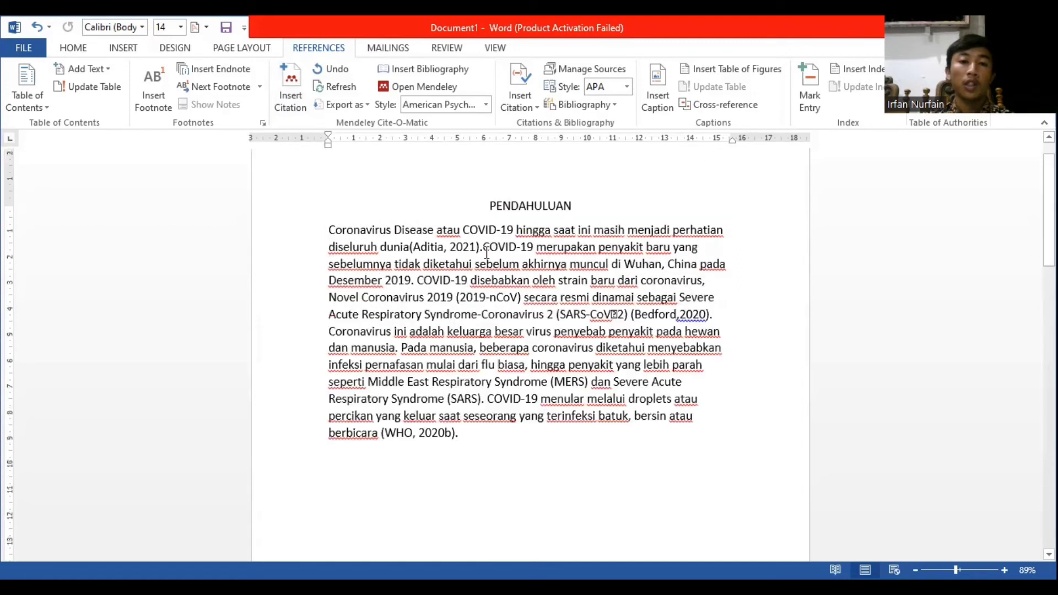
scroll(487, 252, "down", 15)
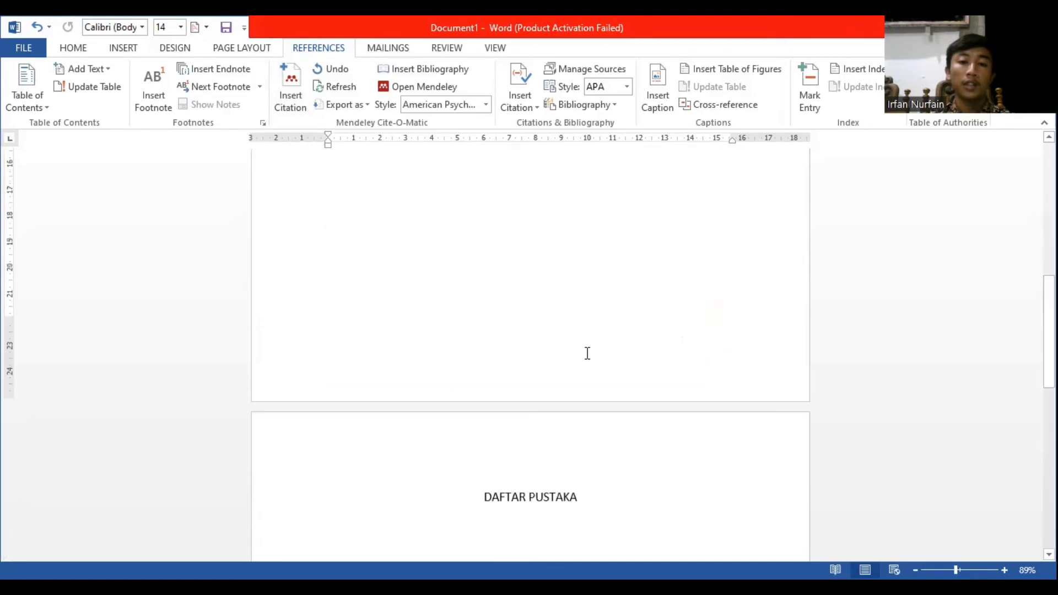
scroll(585, 355, "down", 4)
key("Return")
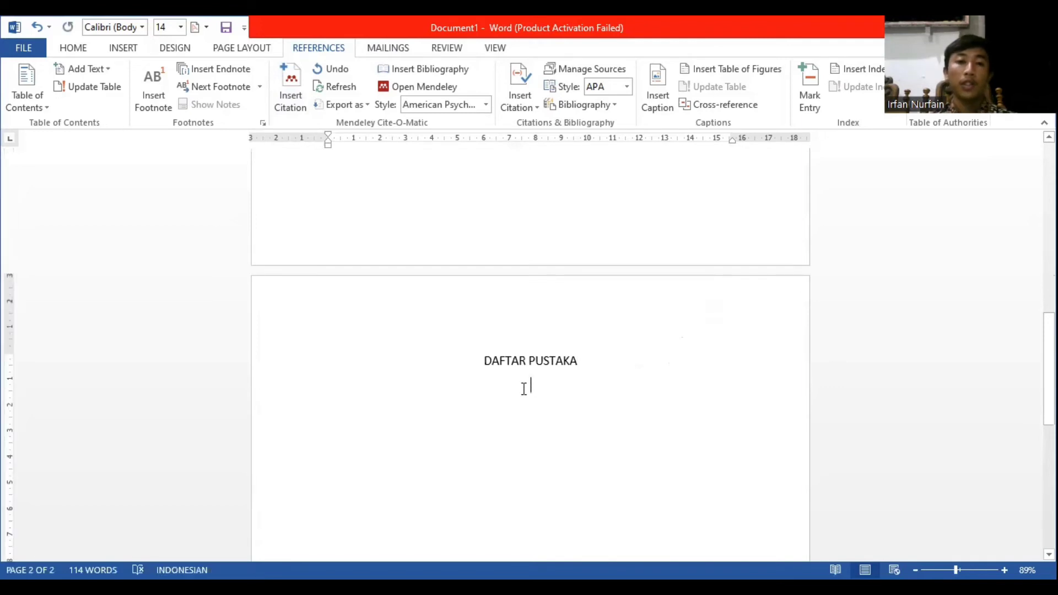
scroll(455, 370, "up", 2)
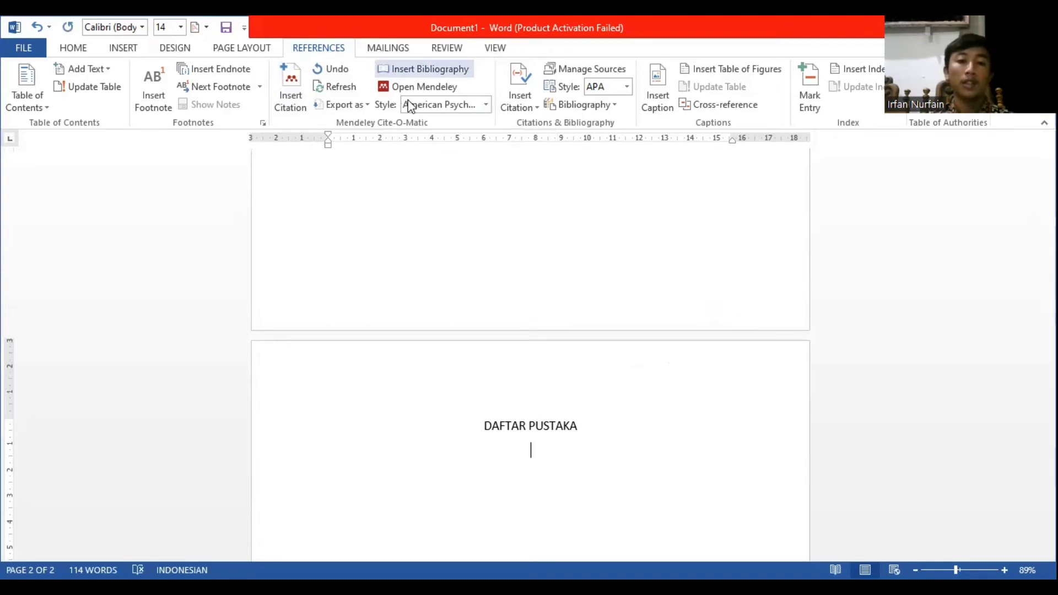
scroll(408, 394, "down", 1)
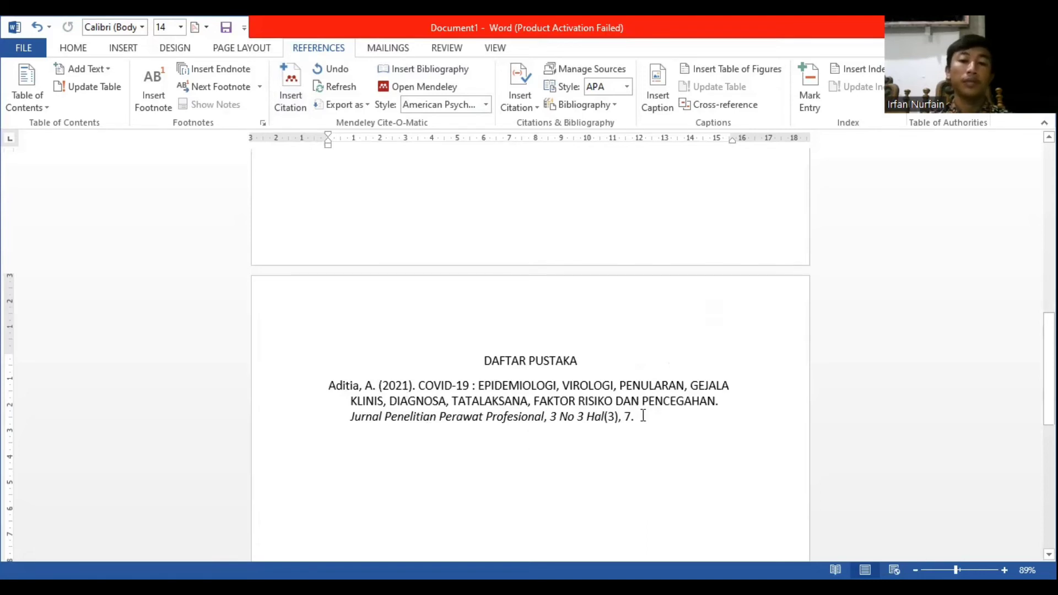
Examine the reference under DAFTAR PUSTAKA and compare it with the in-text citation in the PENDAHULUAN paragraph
triple_click(619, 425)
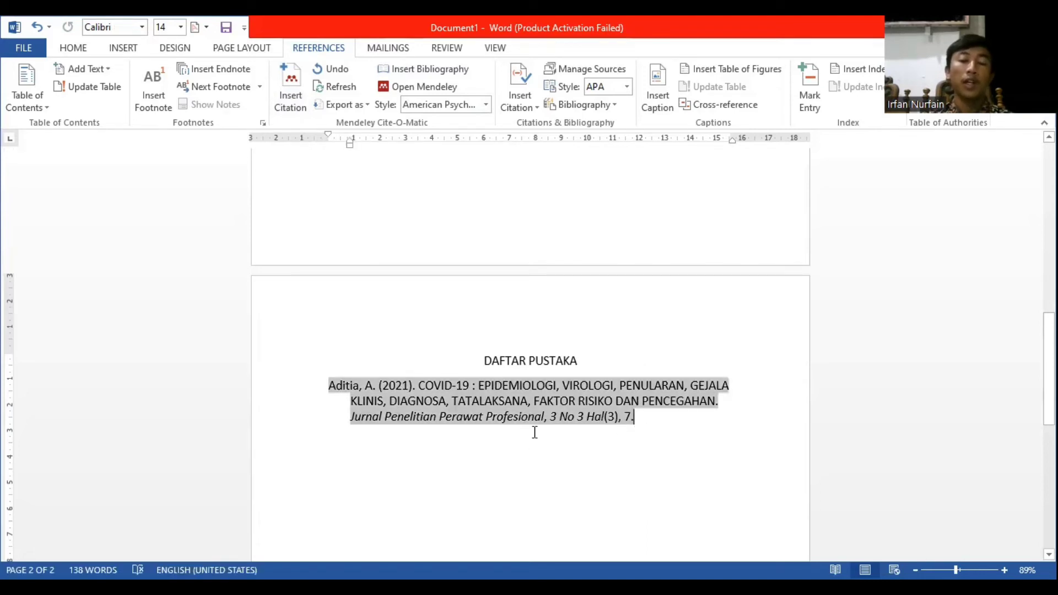
scroll(480, 375, "up", 6)
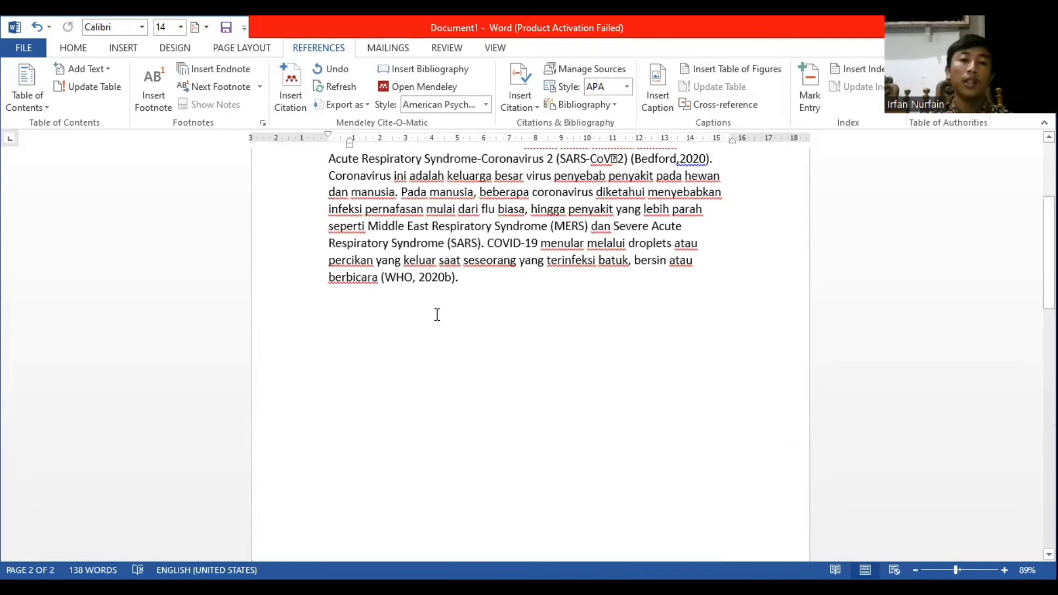
scroll(424, 239, "up", 3)
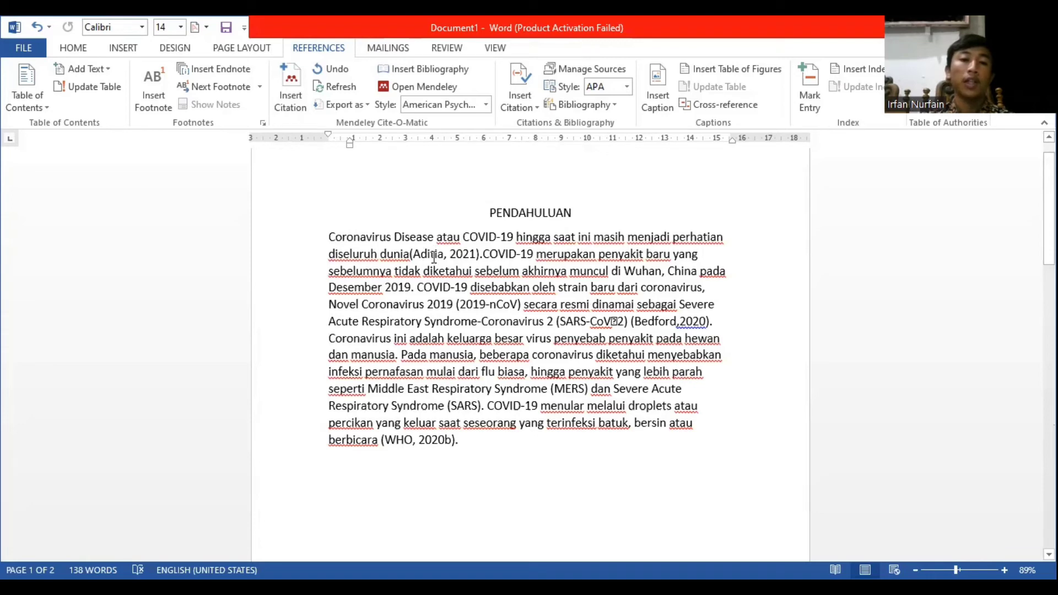
scroll(429, 308, "down", 3)
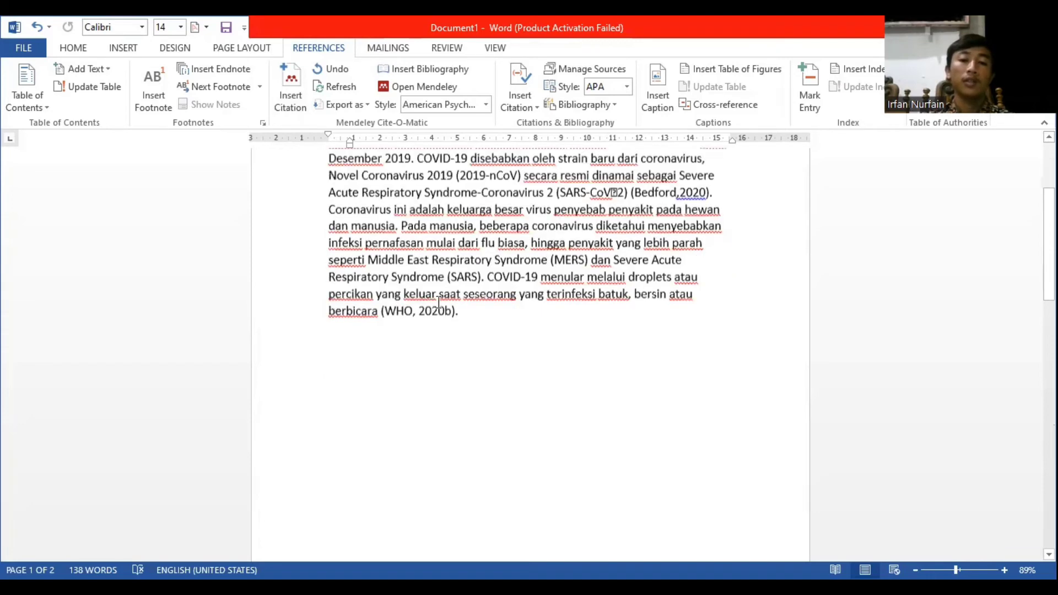
scroll(439, 302, "down", 12)
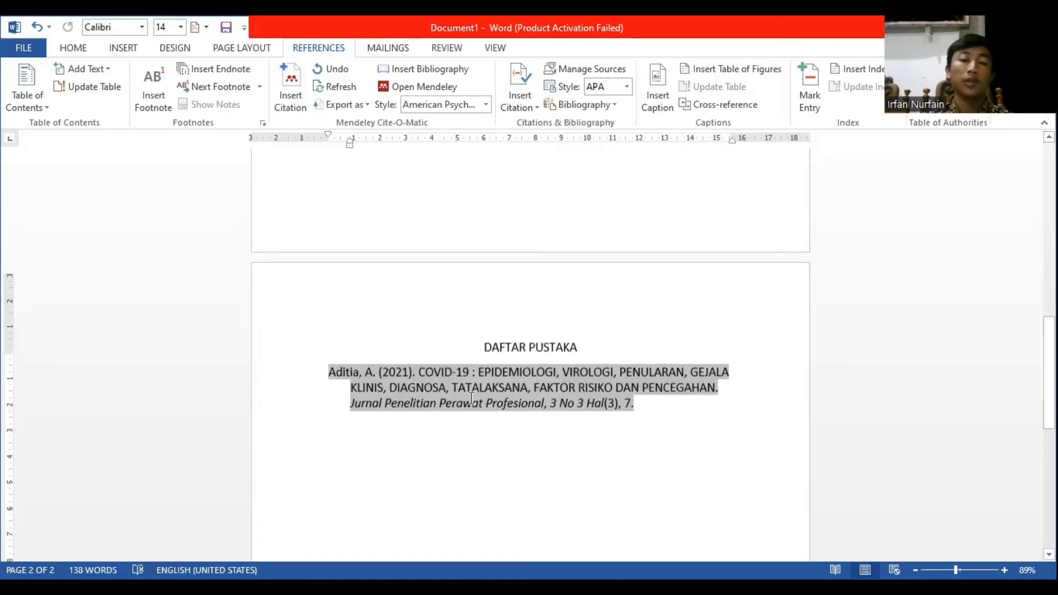
scroll(545, 399, "up", 2)
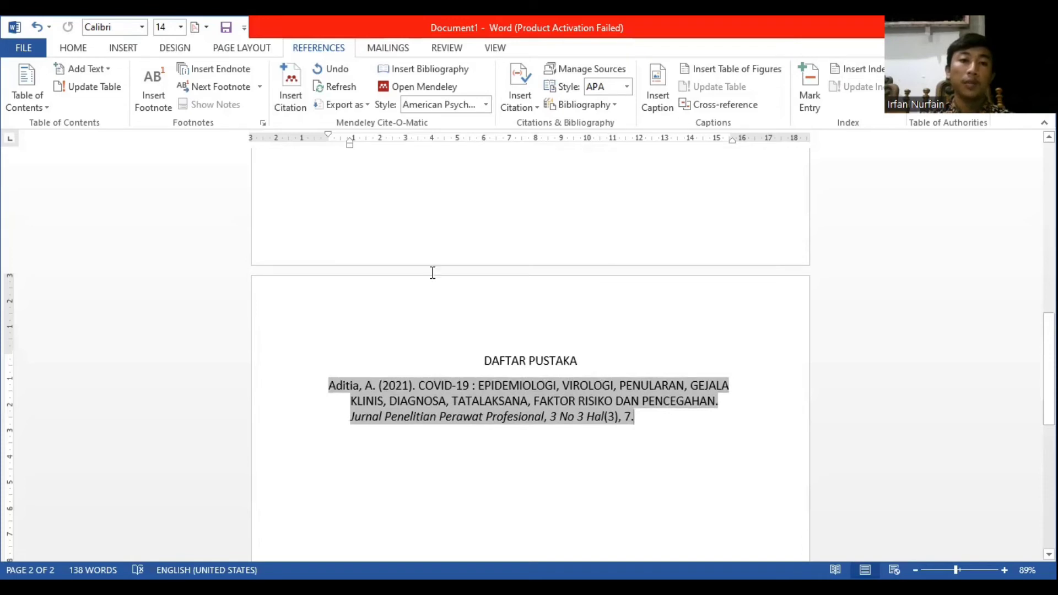
scroll(401, 105, "up", 1)
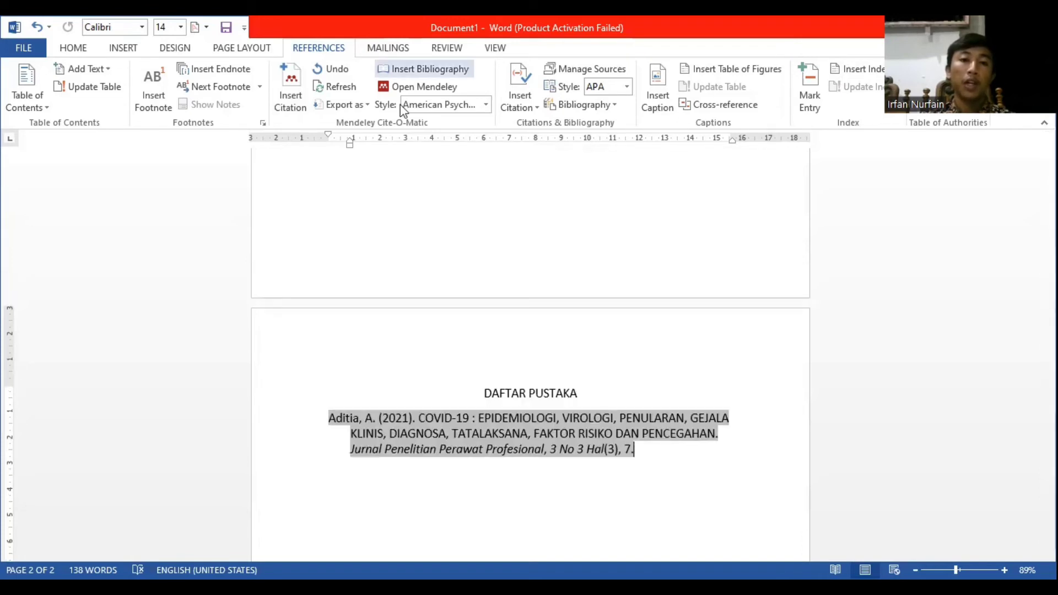
scroll(632, 420, "up", 2)
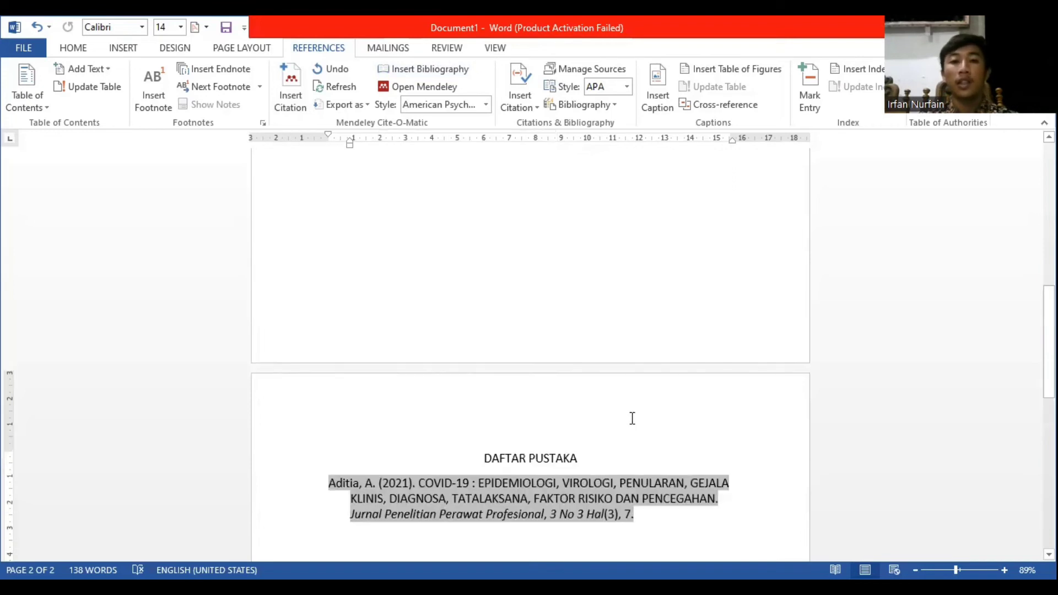
scroll(632, 419, "down", 1)
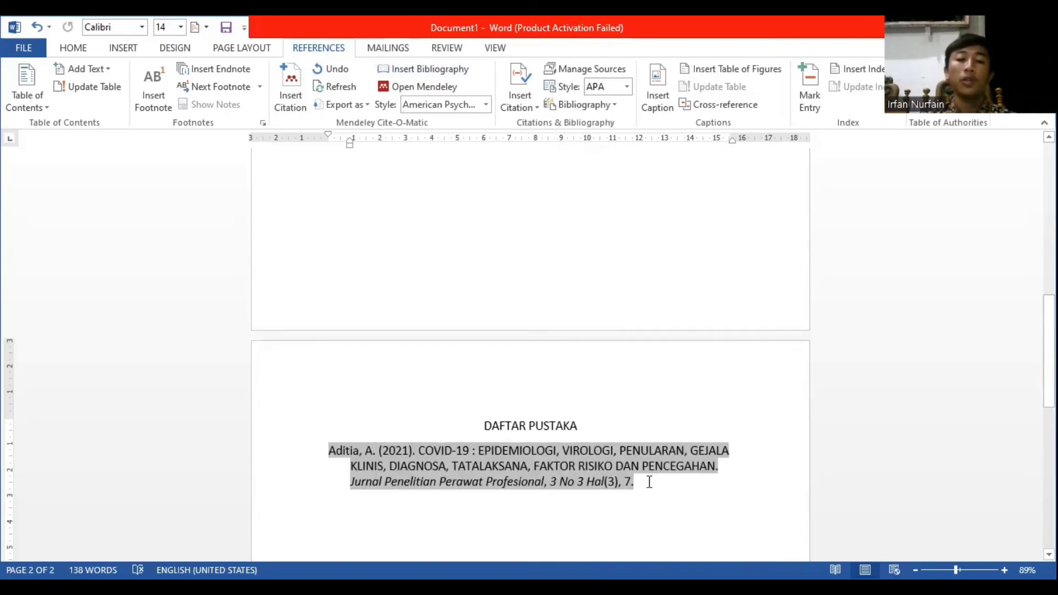
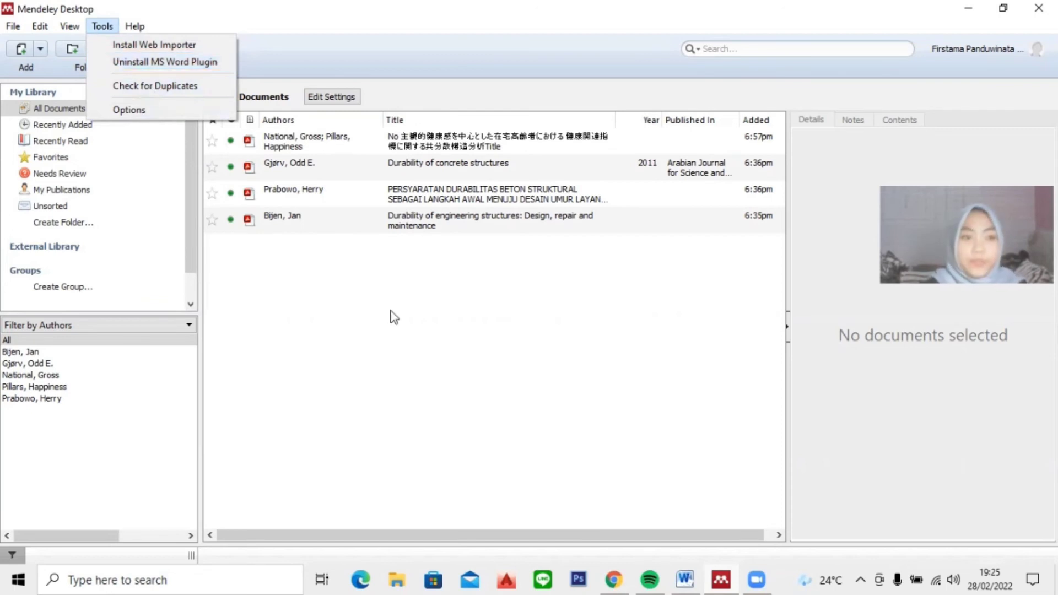
Switch to the SITASI document in Word and insert a Mendeley citation of "Durability of concrete structures" ending the PENGARANG dan TAHUN paragraph
left_click(601, 399)
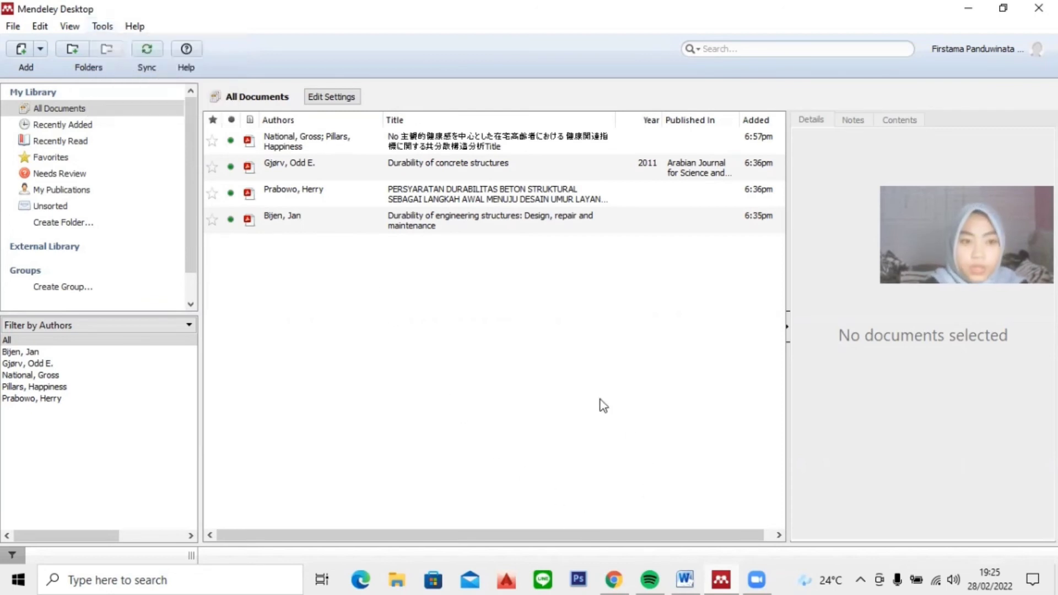
left_click(685, 578)
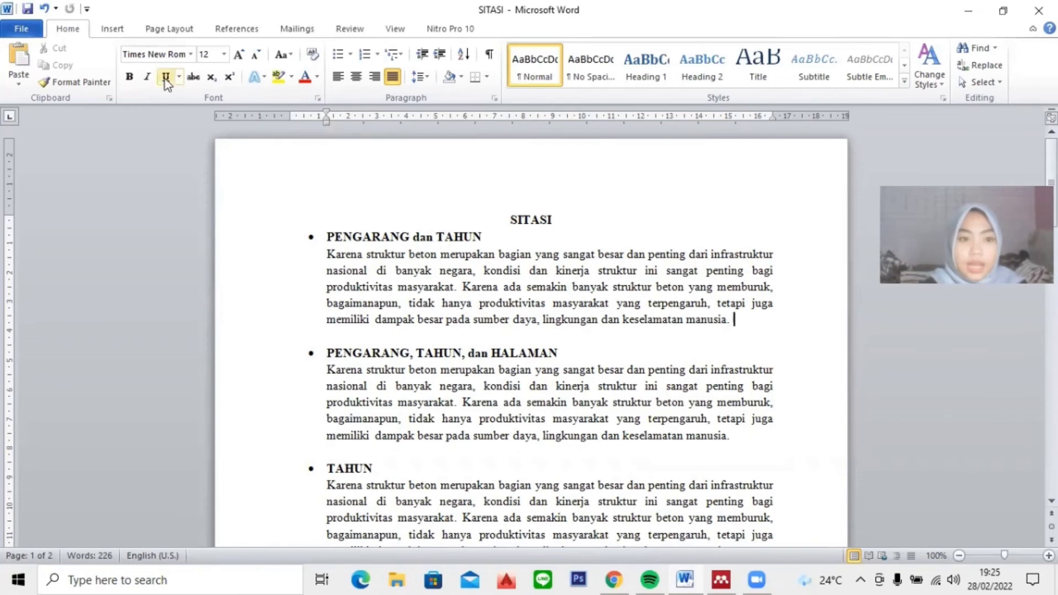
left_click(240, 33)
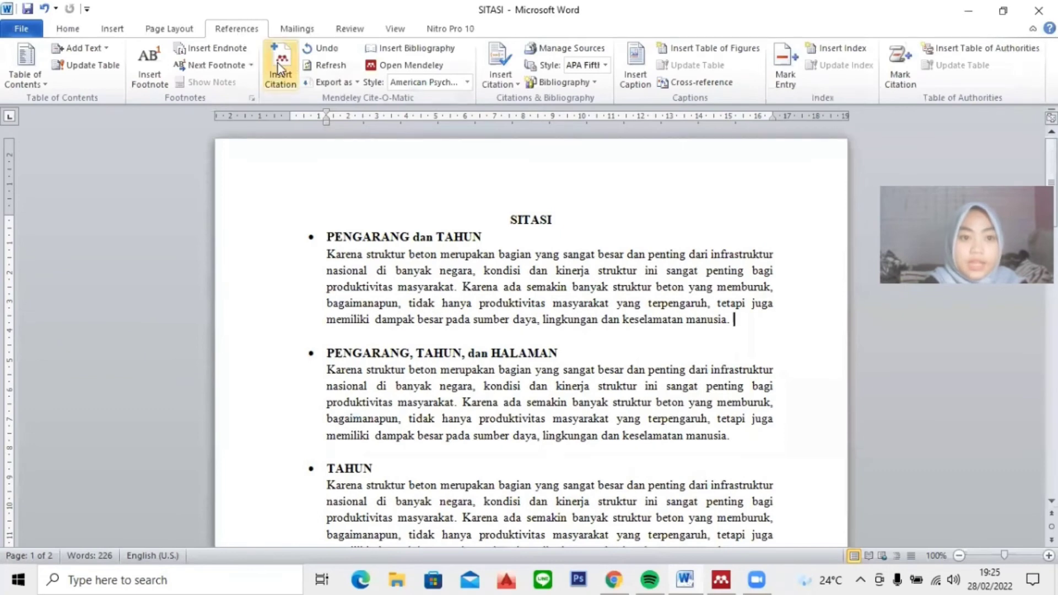
left_click(278, 80)
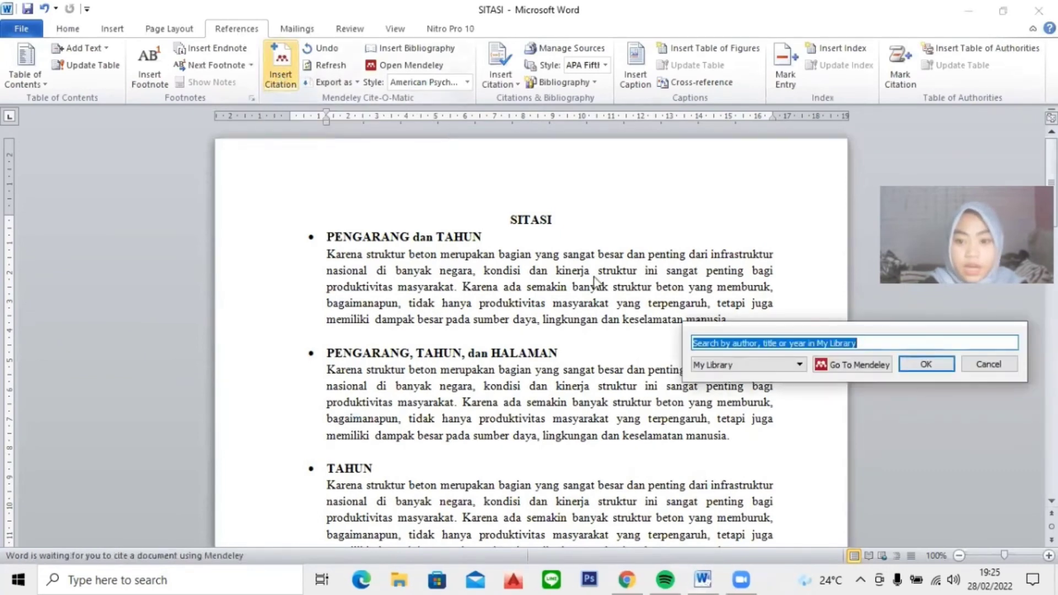
left_click(854, 366)
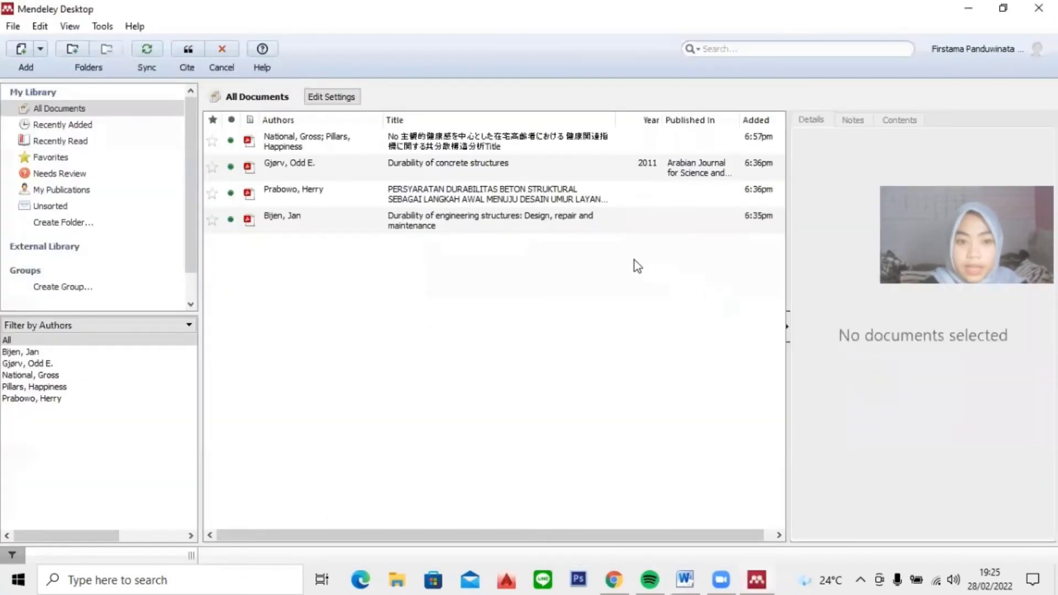
left_click(444, 170)
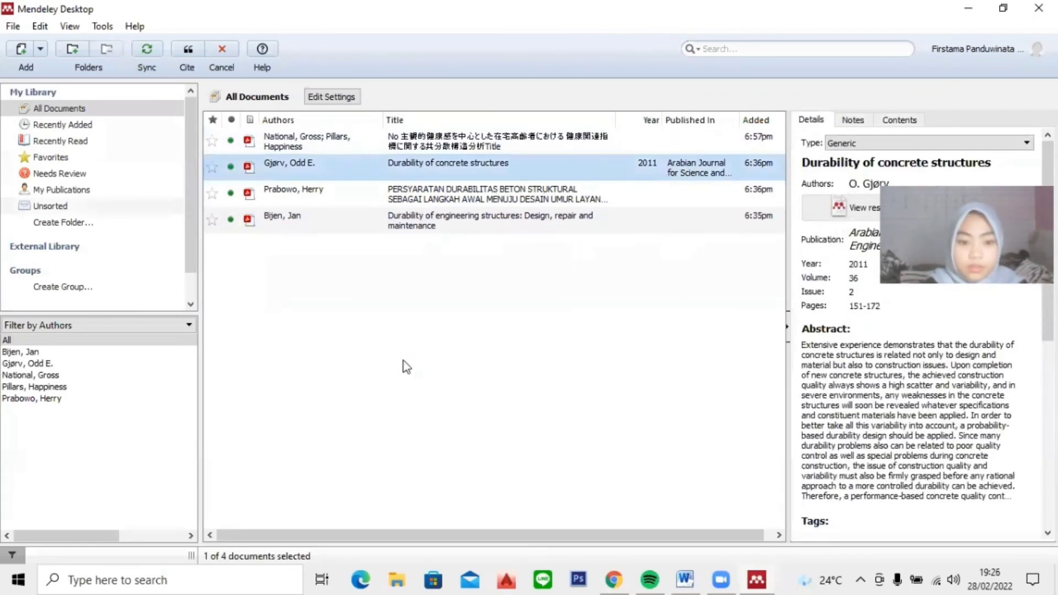
left_click(187, 53)
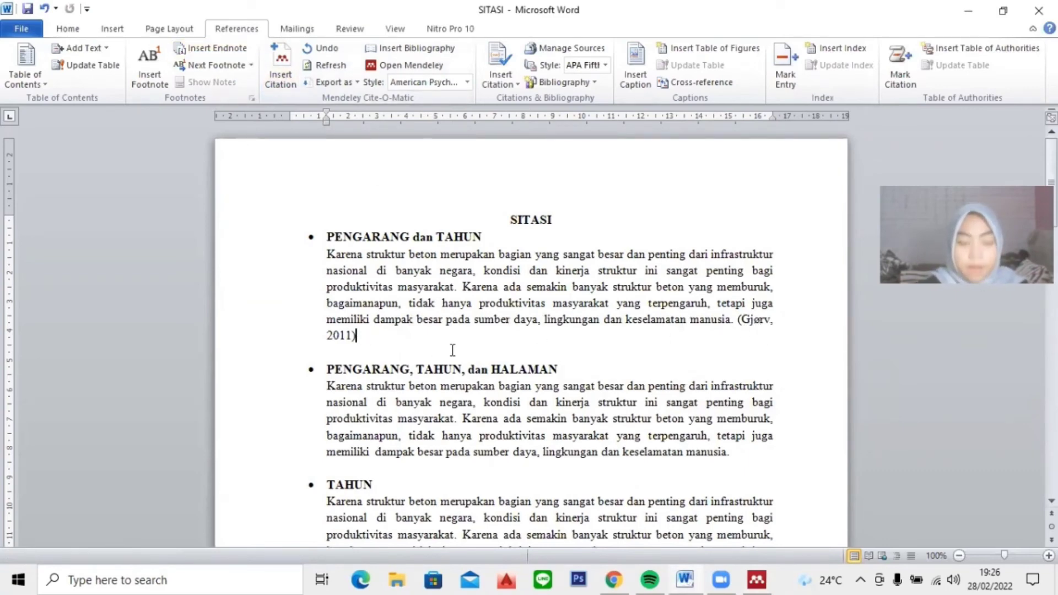
Insert a Mendeley citation of "Durability of concrete structures" at the end of the PENGARANG, TAHUN, dan HALAMAN paragraph
scroll(452, 350, "down", 1)
left_click(745, 417)
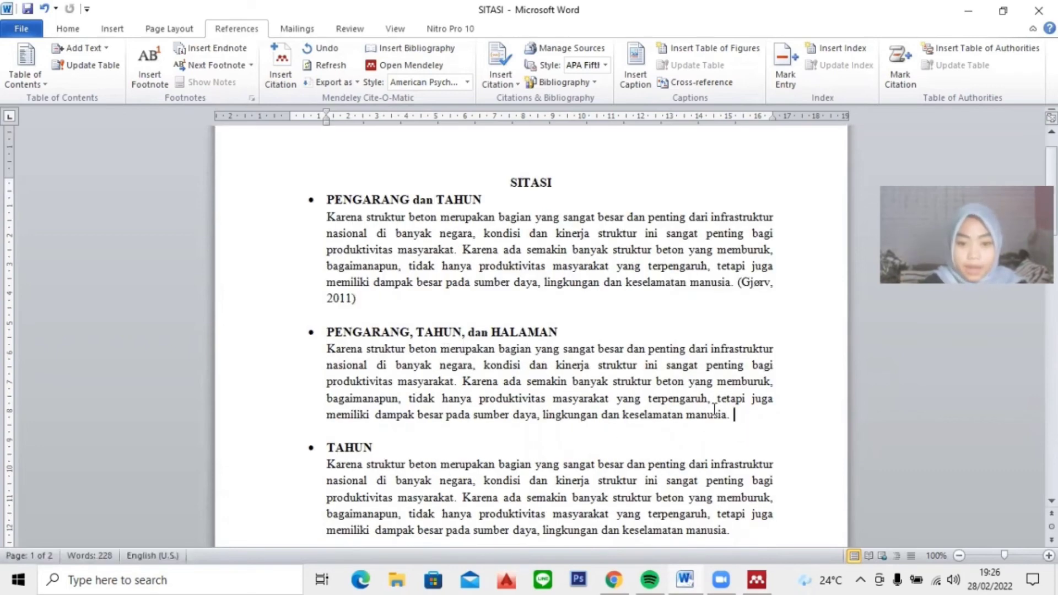
left_click(281, 74)
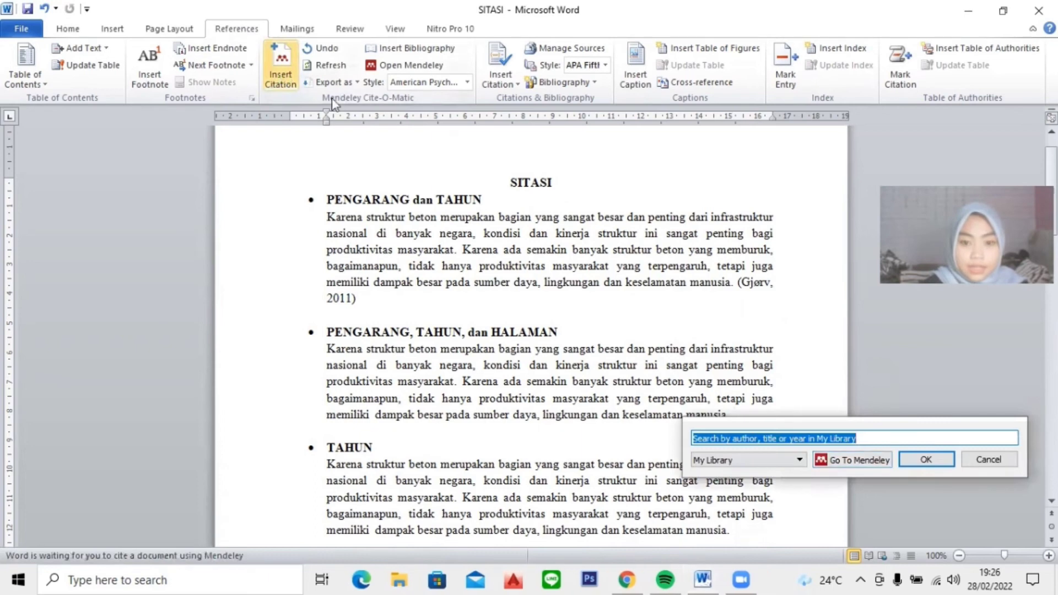
left_click(855, 462)
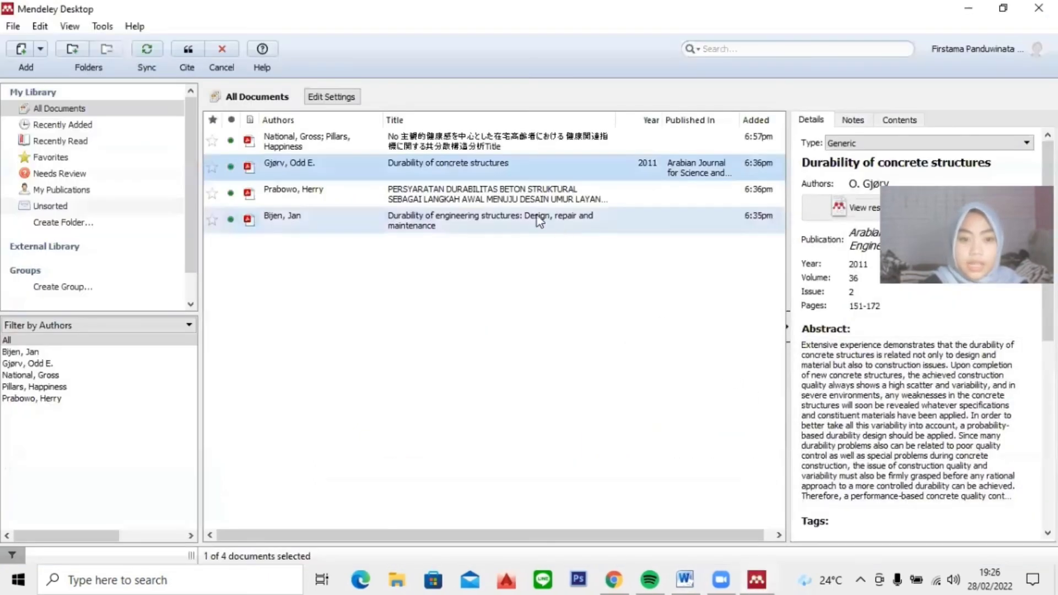
left_click(184, 51)
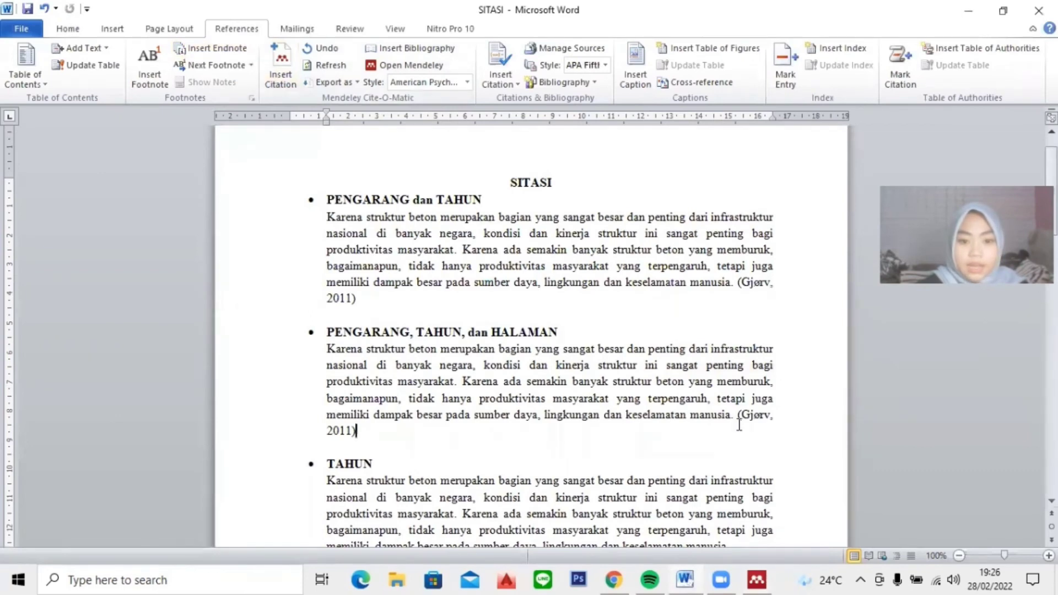
Edit the citation in the PENGARANG, TAHUN, dan HALAMAN paragraph to include page 120
scroll(739, 425, "down", 1)
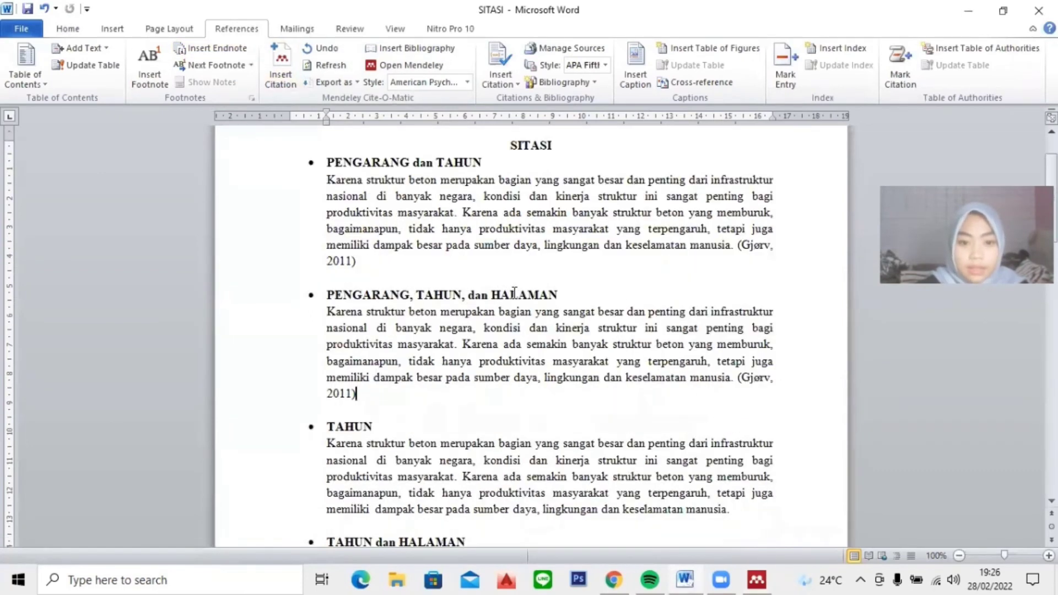
left_click(759, 380)
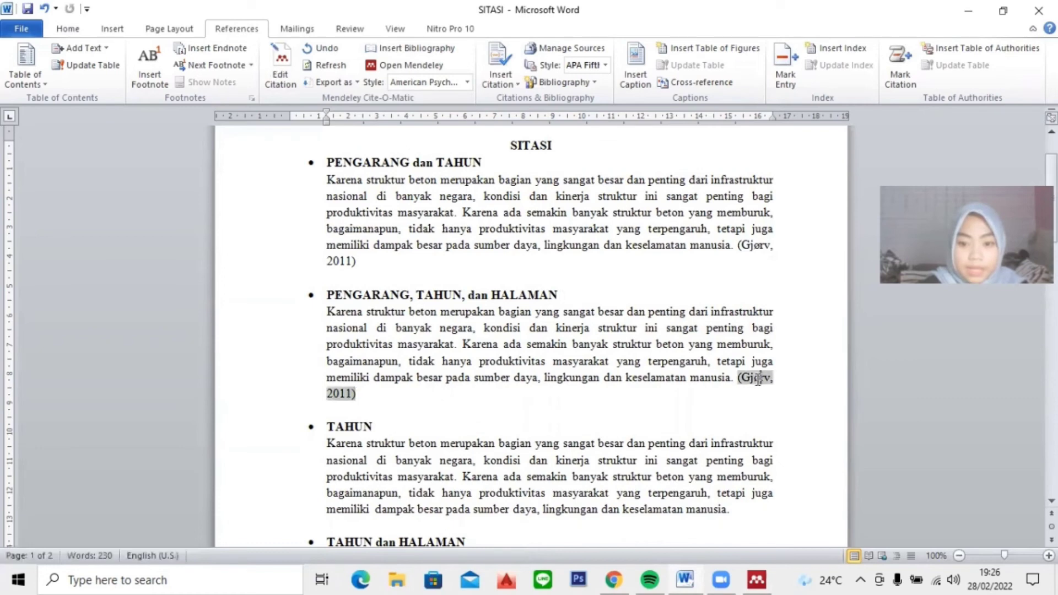
left_click(282, 80)
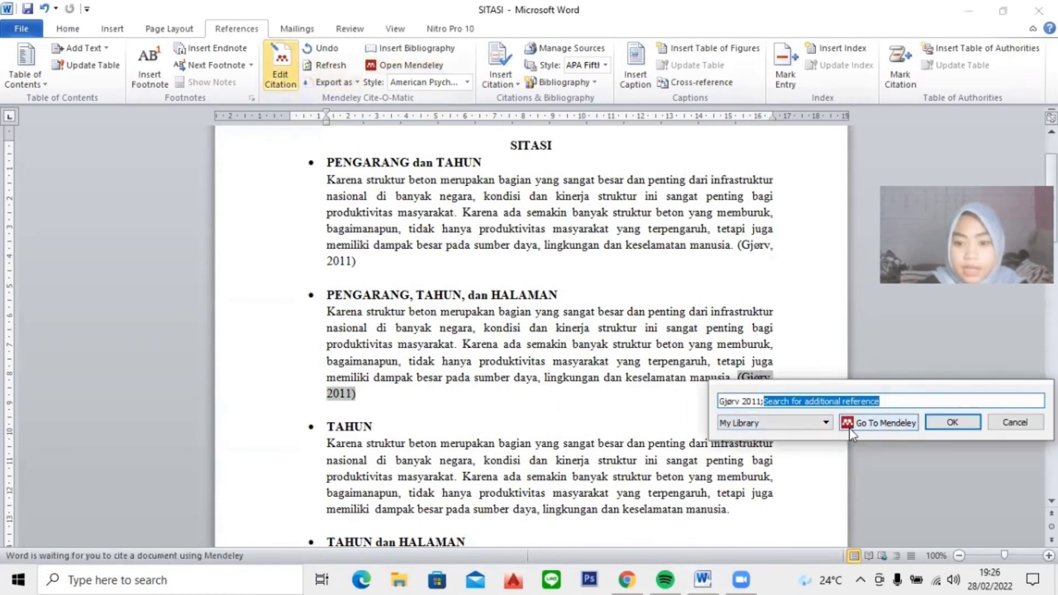
left_click(745, 401)
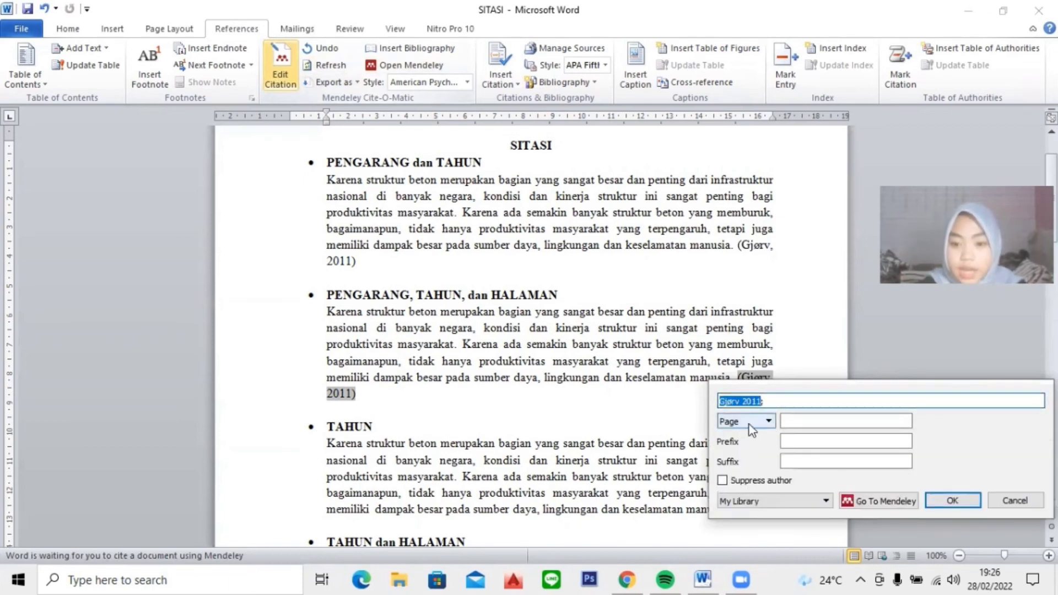
left_click(806, 419)
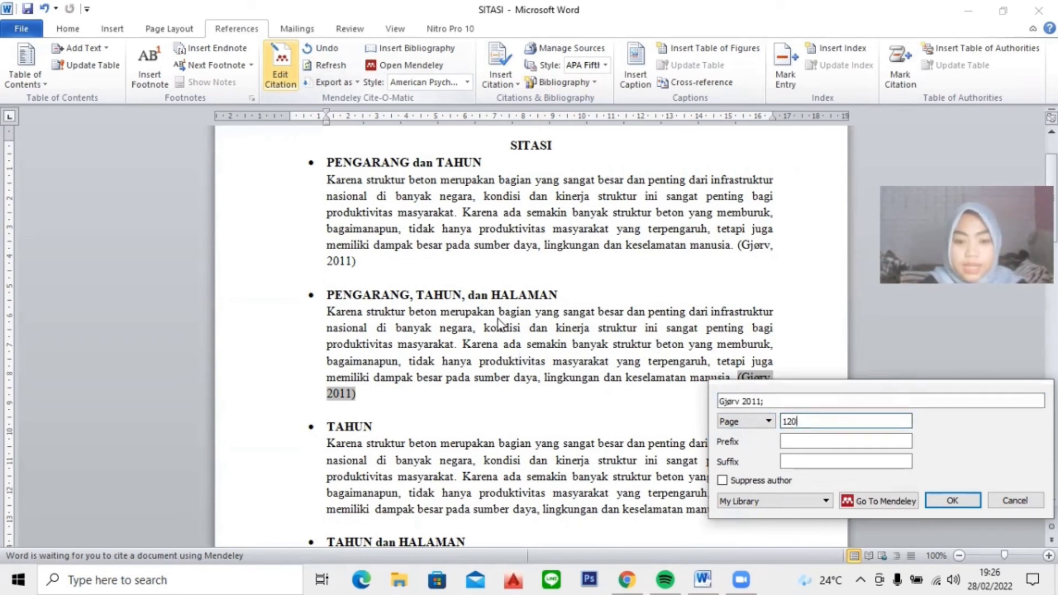
left_click(953, 501)
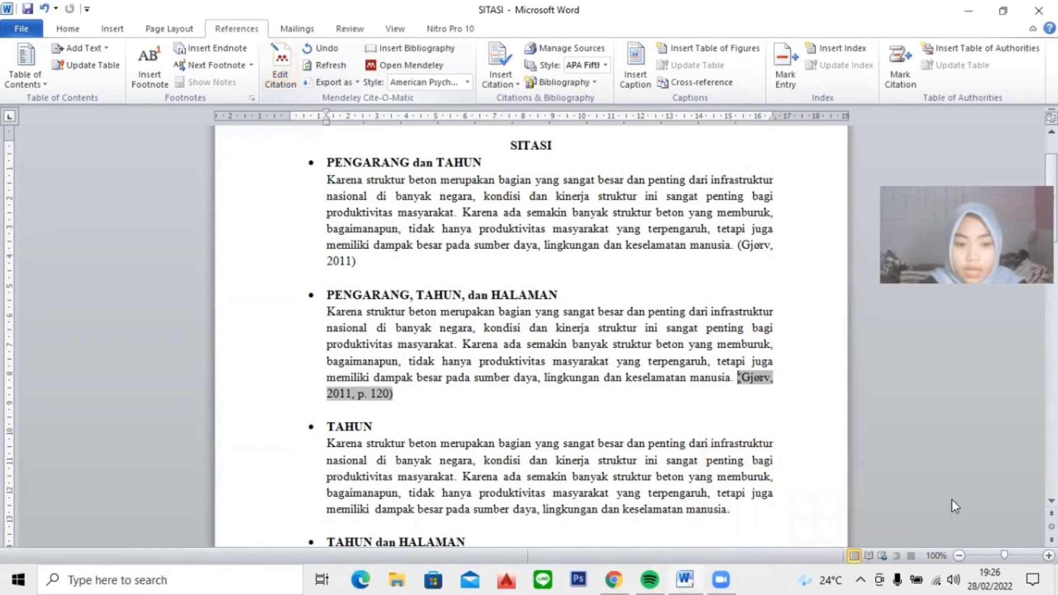
left_click(414, 395)
Insert a Mendeley citation of "Durability of concrete structures" at the beginning of the TAHUN paragraph
scroll(411, 395, "down", 2)
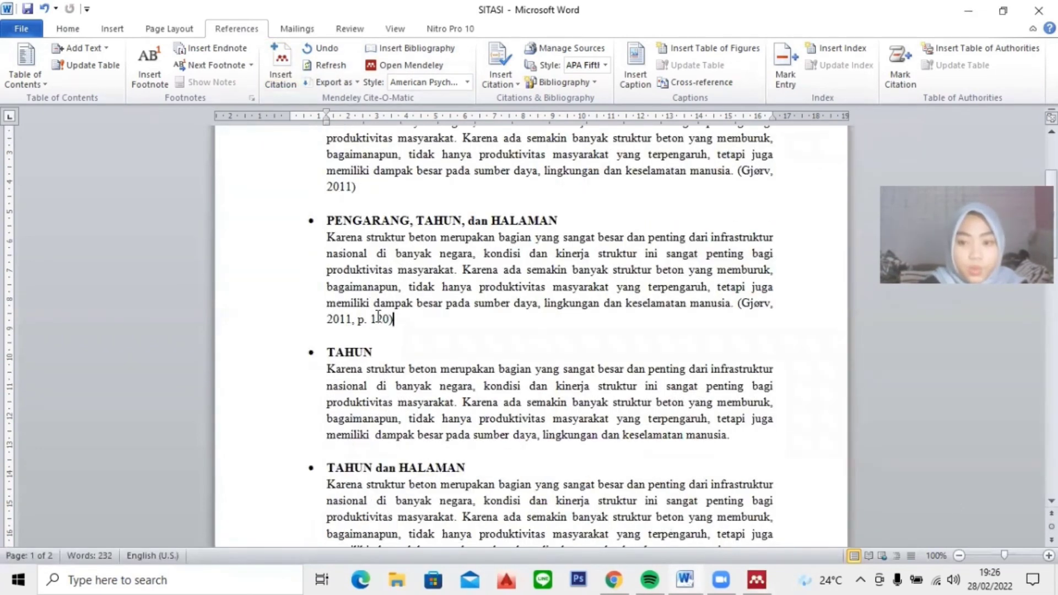
scroll(379, 350, "down", 1)
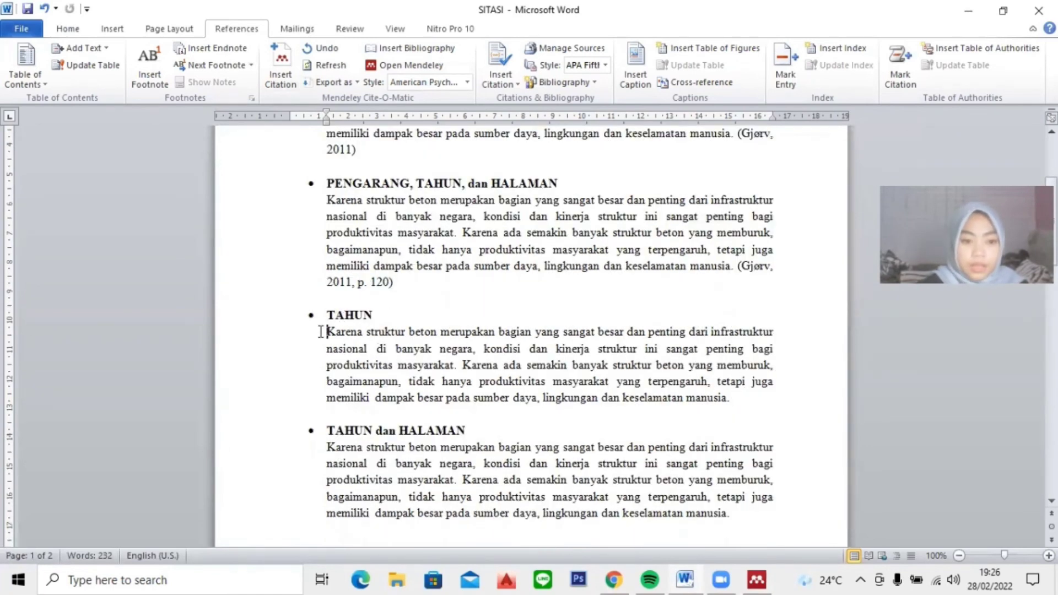
left_click(281, 69)
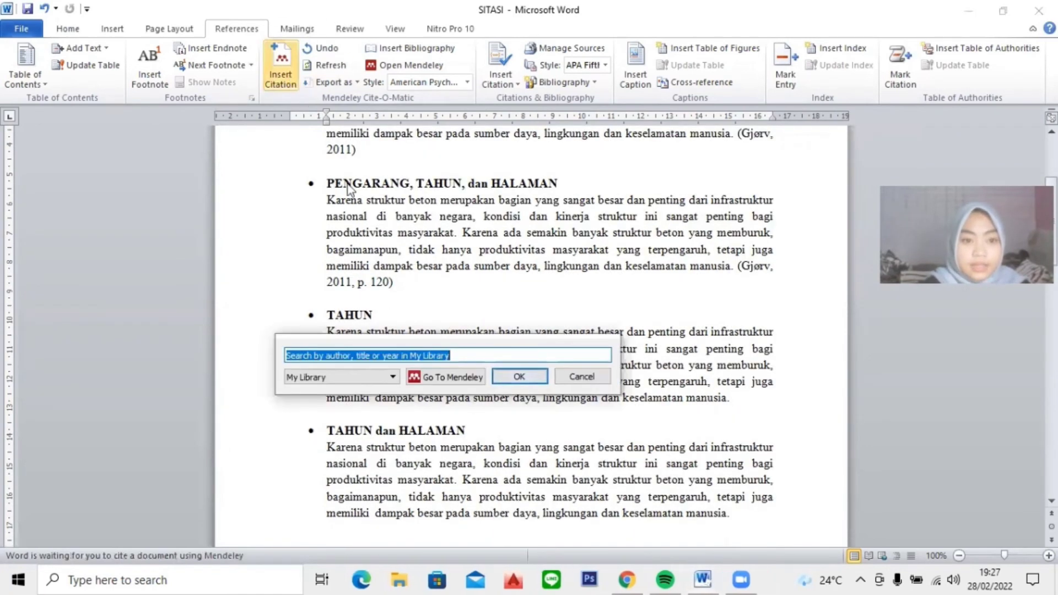
left_click(448, 377)
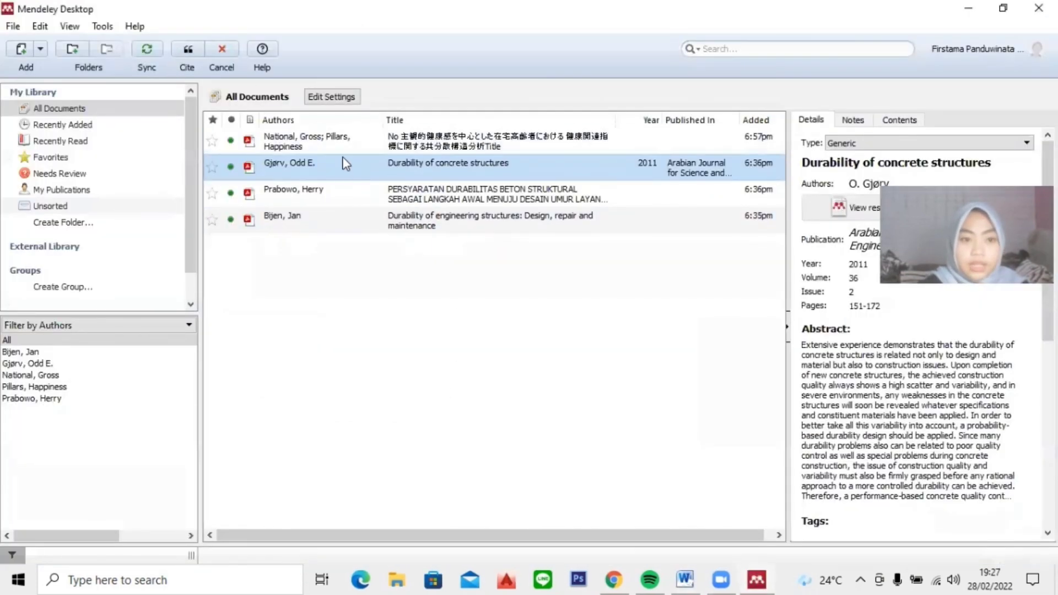
left_click(187, 51)
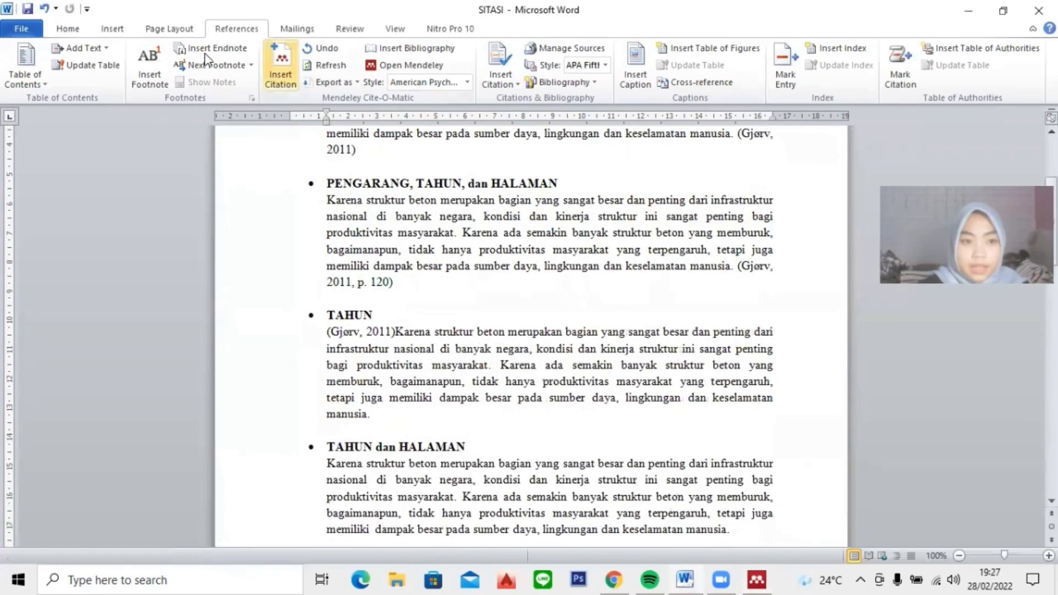
Edit the citation in the TAHUN paragraph to suppress the author and show only the year
left_click(357, 332)
left_click(280, 65)
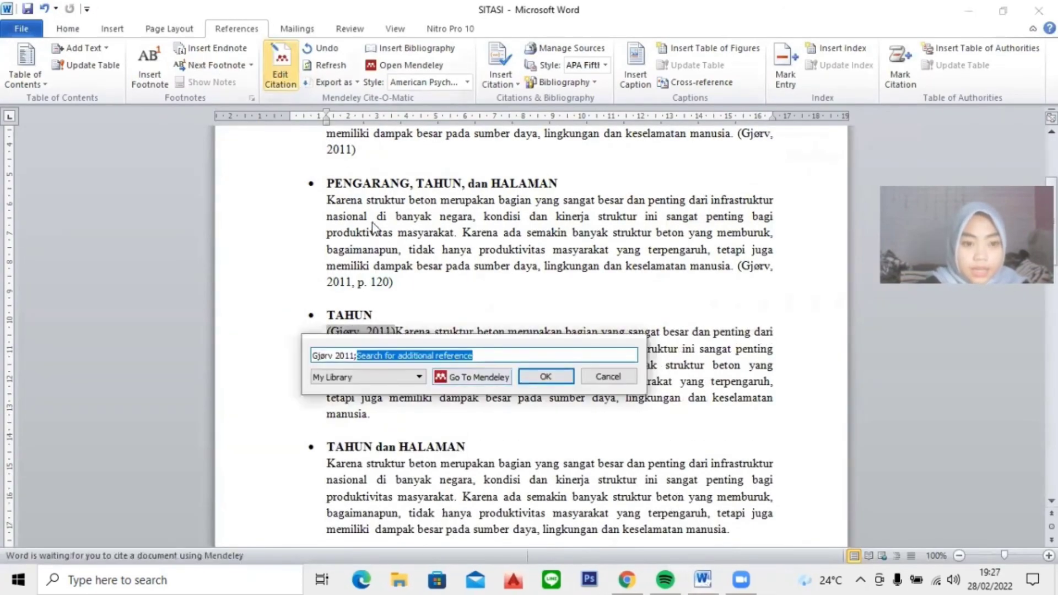
left_click(329, 356)
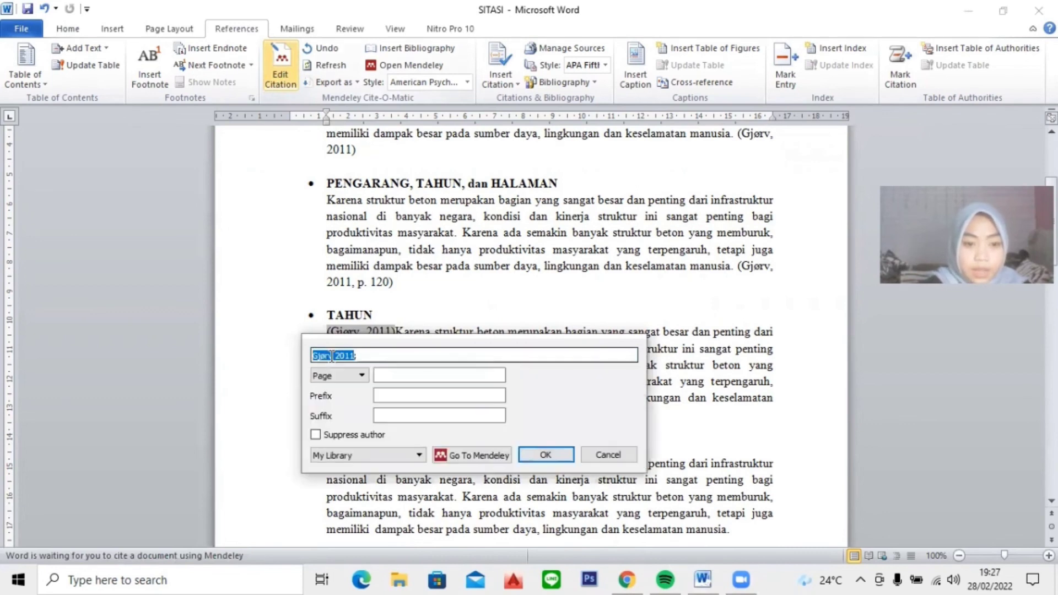
left_click(315, 436)
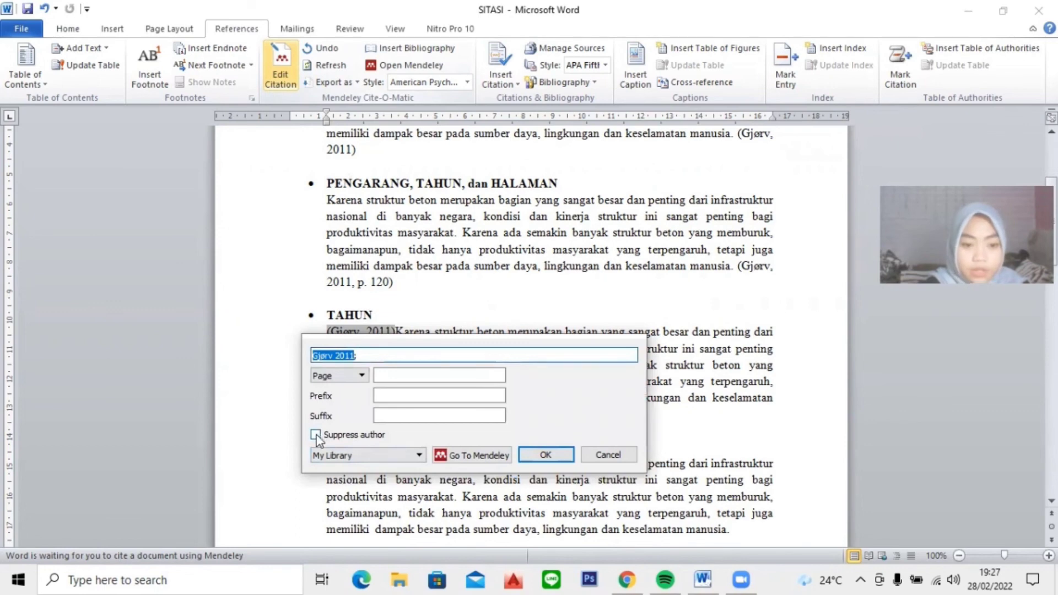
left_click(545, 456)
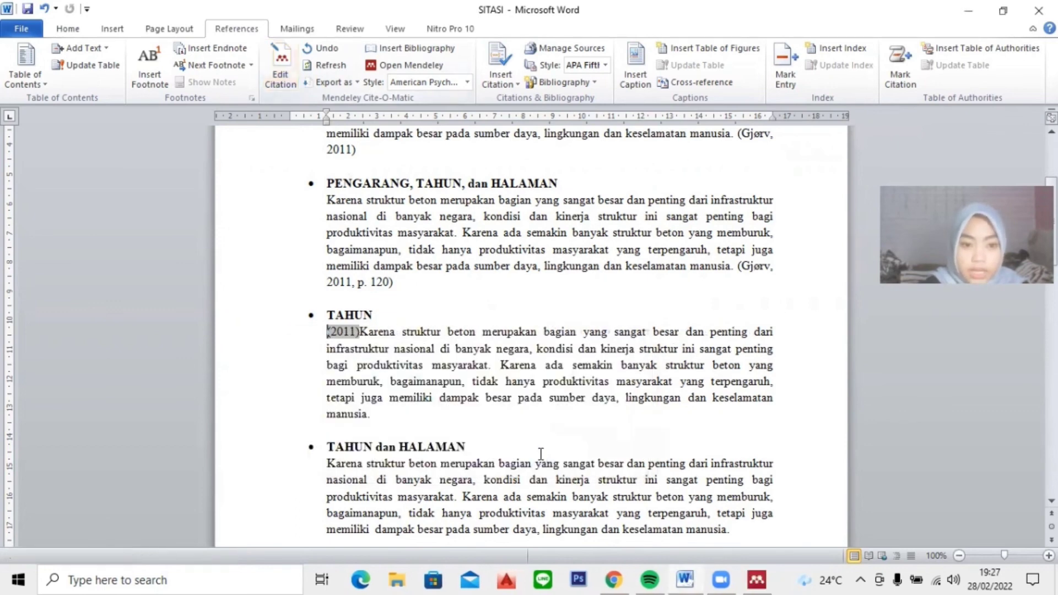
left_click(385, 334)
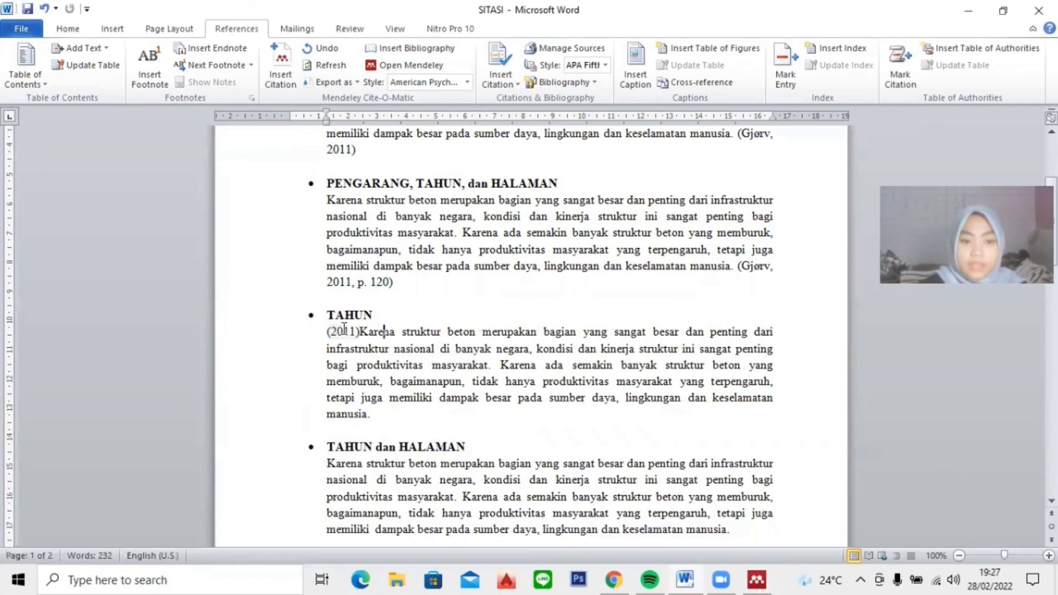
Insert a Mendeley citation of "Durability of concrete structures" at the end of the TAHUN dan HALAMAN paragraph
scroll(384, 427, "down", 2)
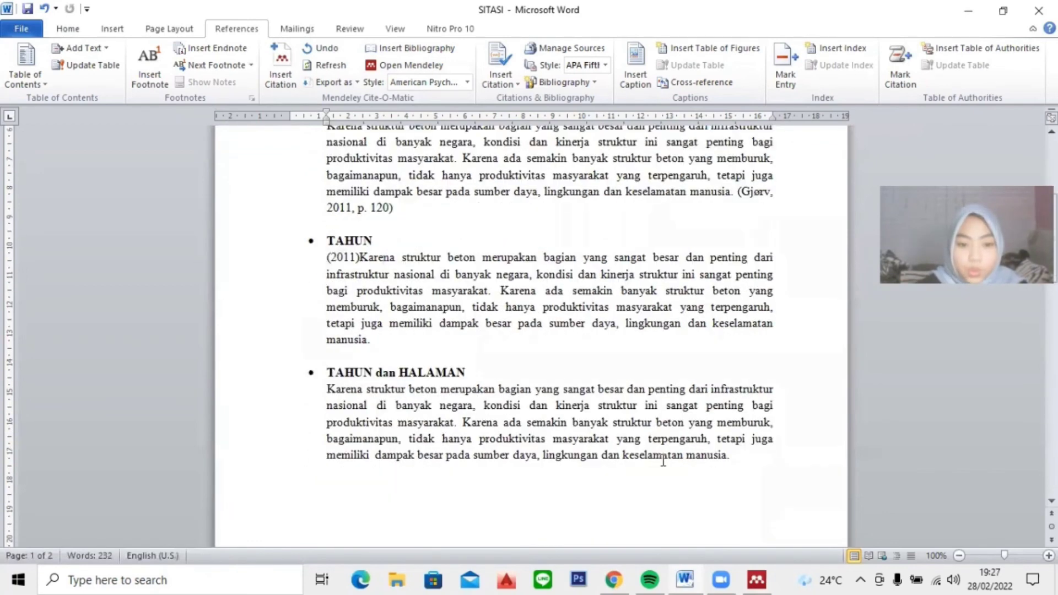
left_click(738, 457)
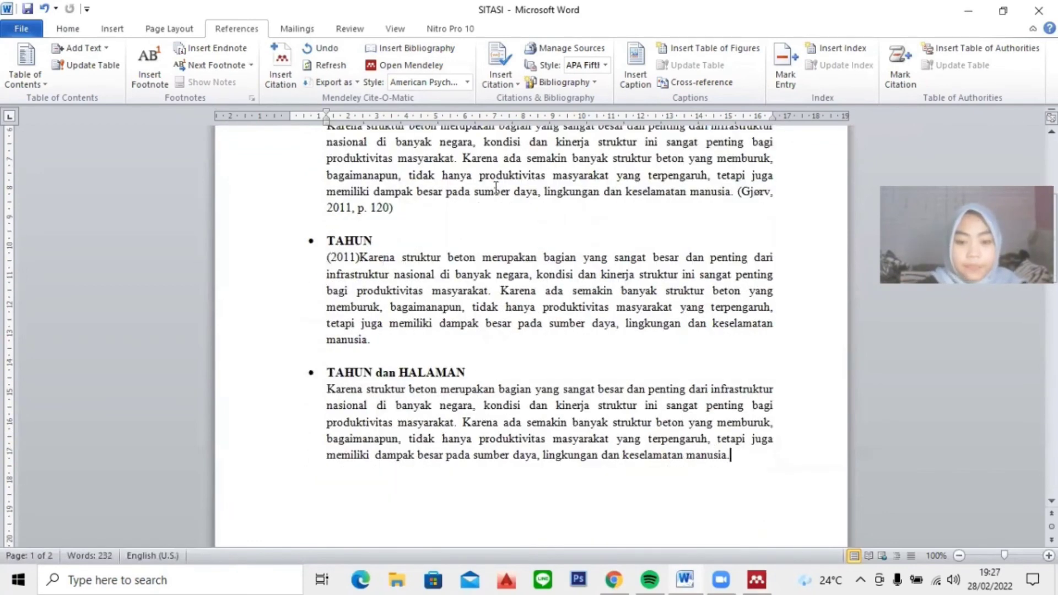
left_click(281, 77)
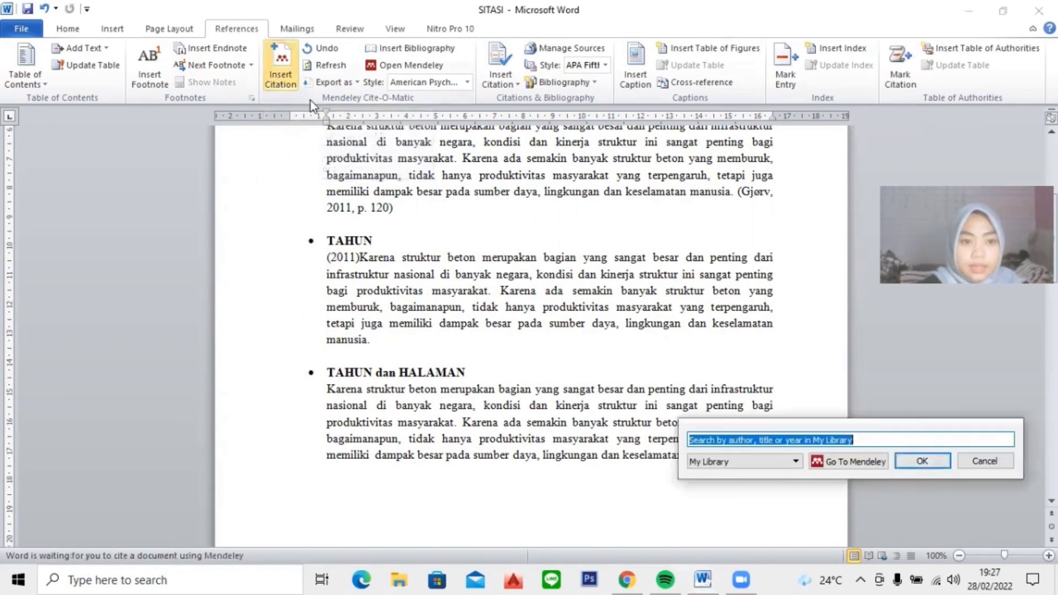
left_click(849, 462)
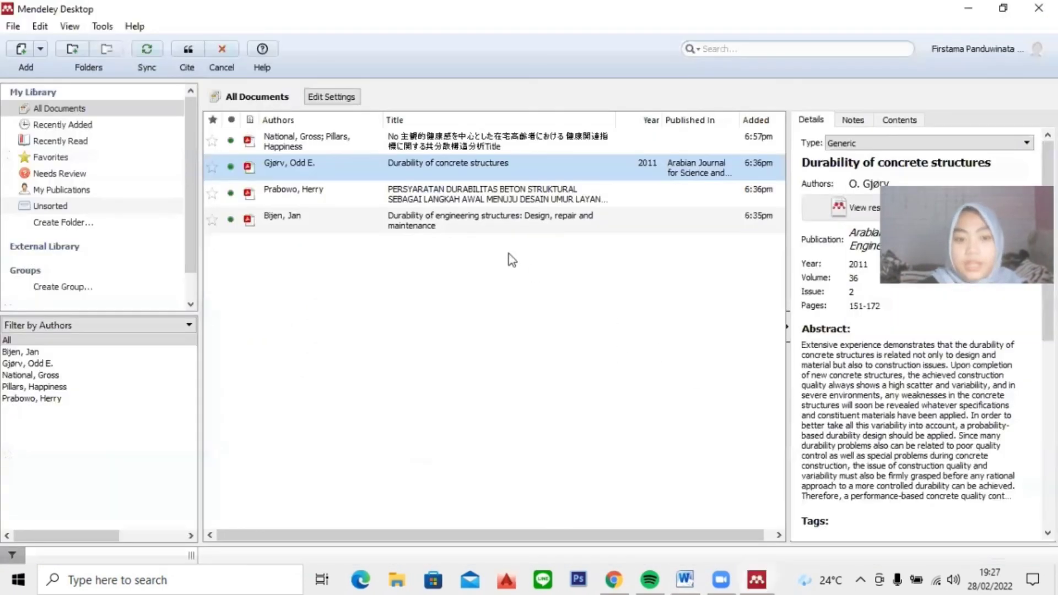
left_click(187, 54)
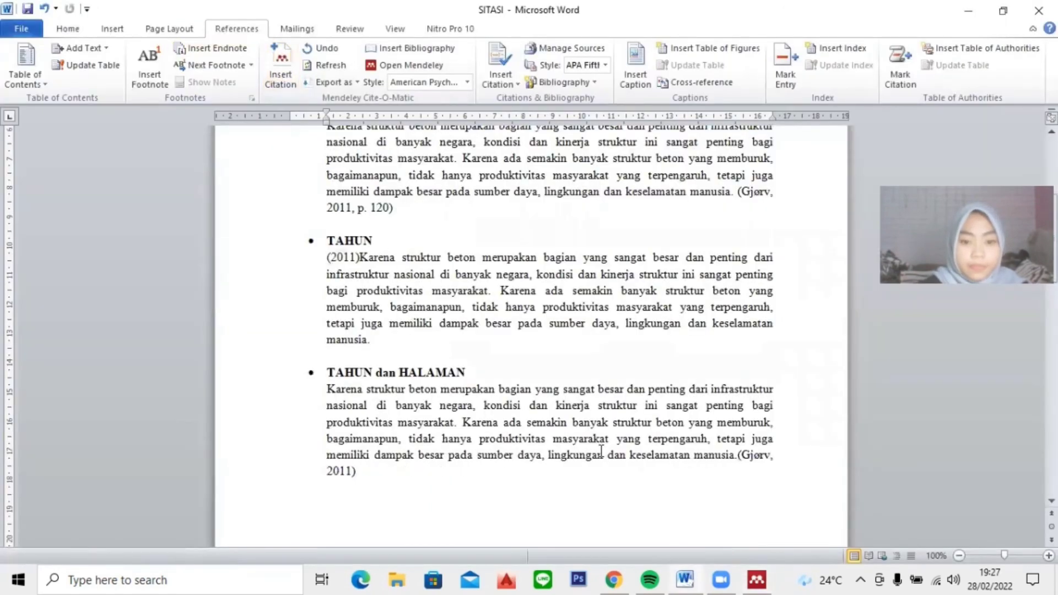
Edit the citation in the TAHUN dan HALAMAN paragraph to include page 120 and suppress the author
left_click(758, 458)
left_click(280, 69)
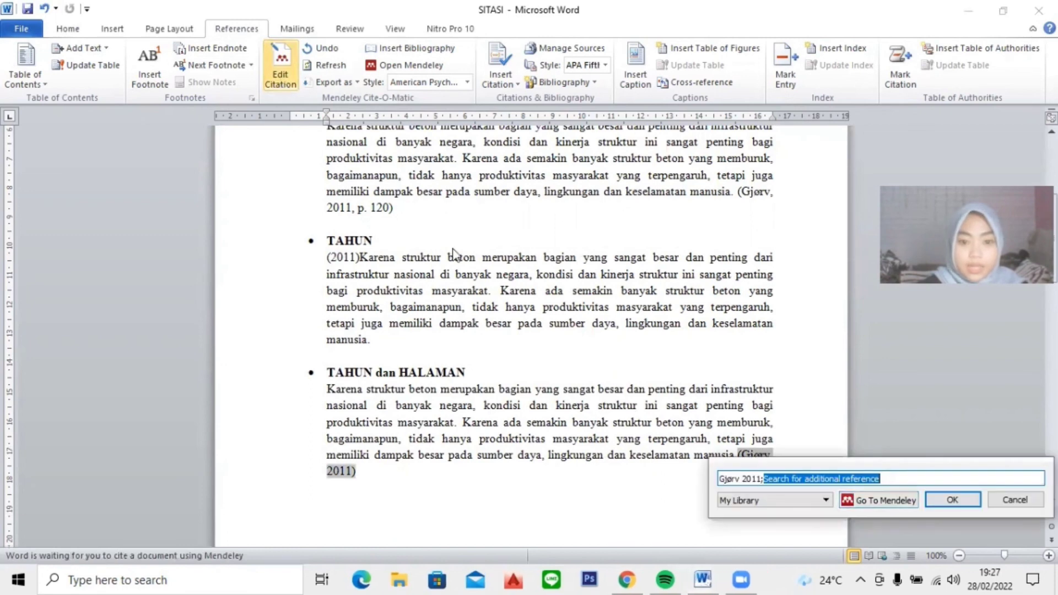
left_click(739, 480)
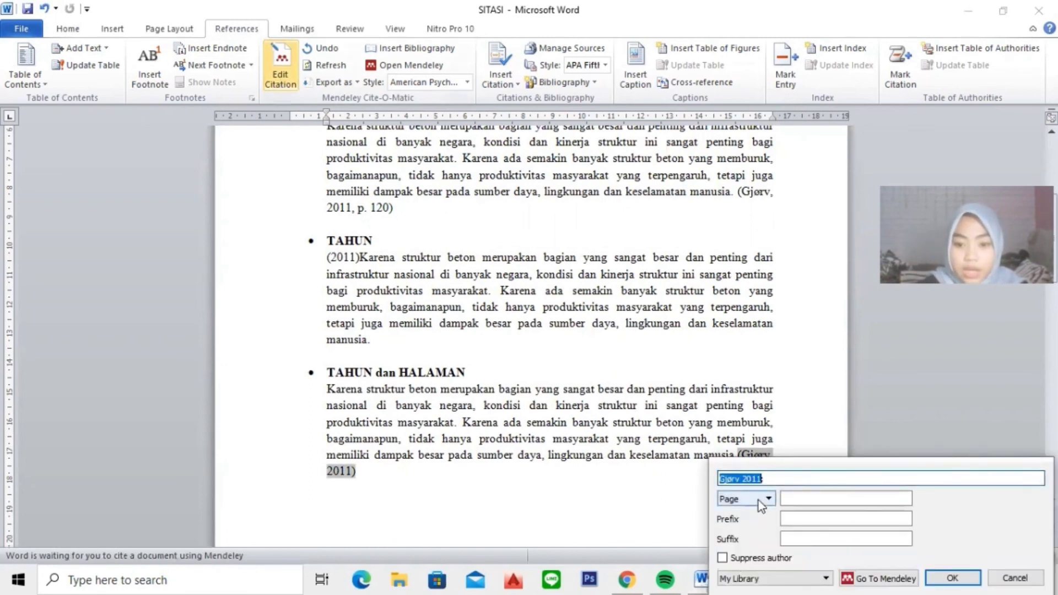
left_click(806, 498)
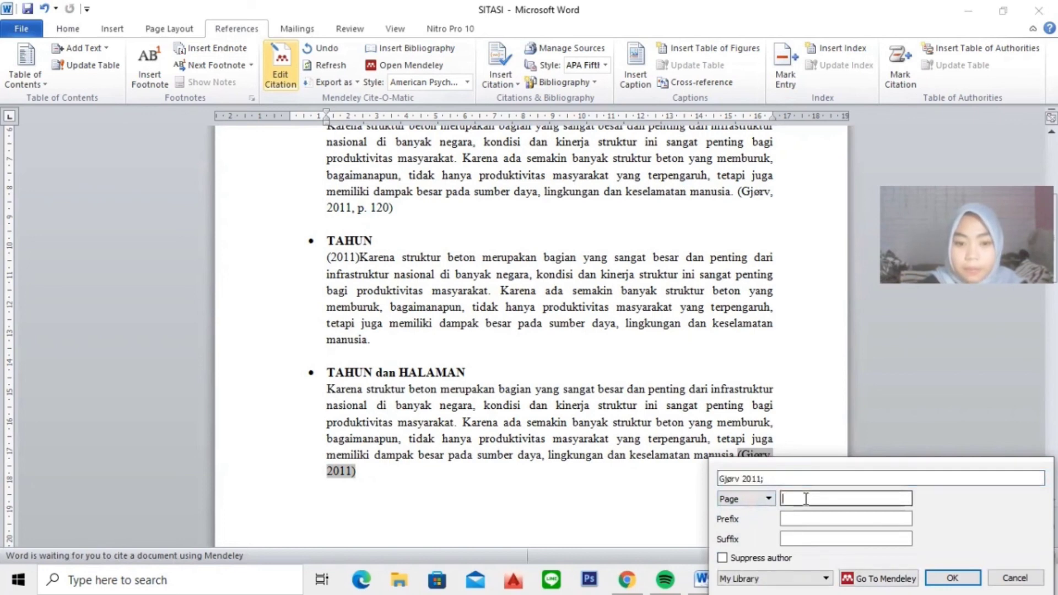
type("120")
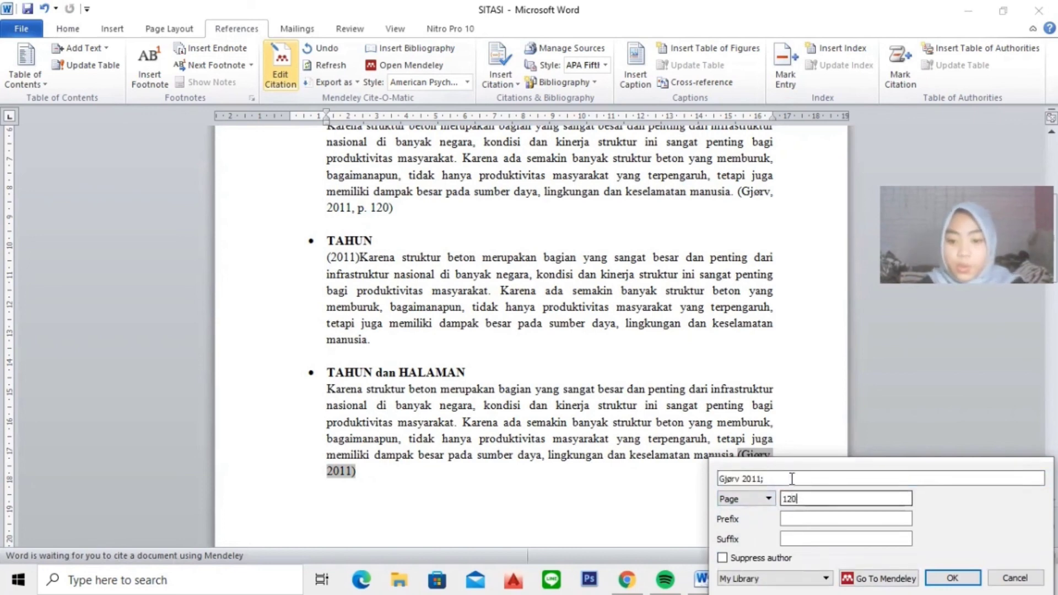
left_click_drag(794, 459, 701, 324)
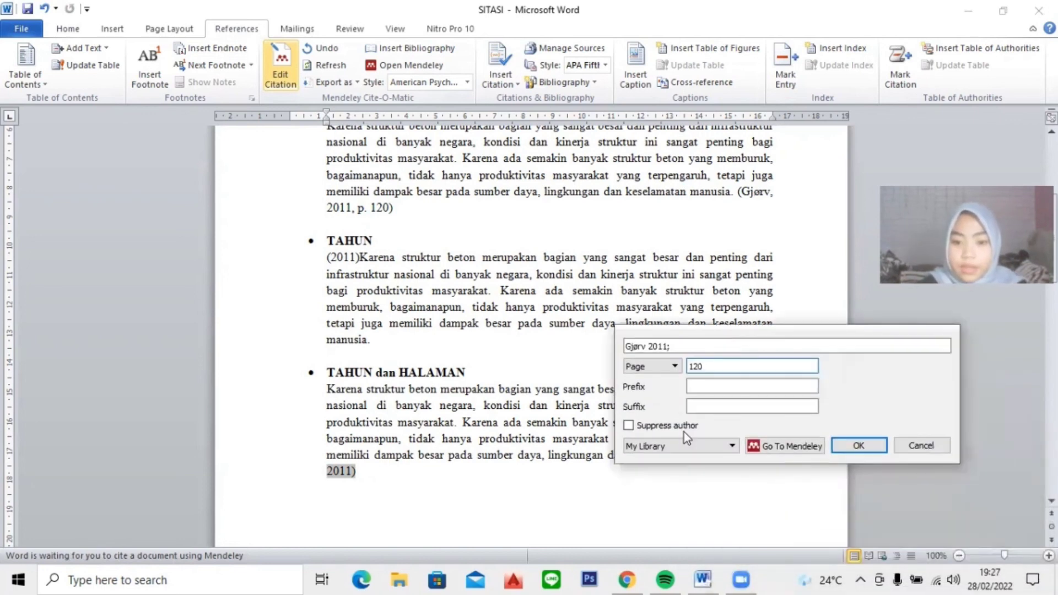
left_click(629, 425)
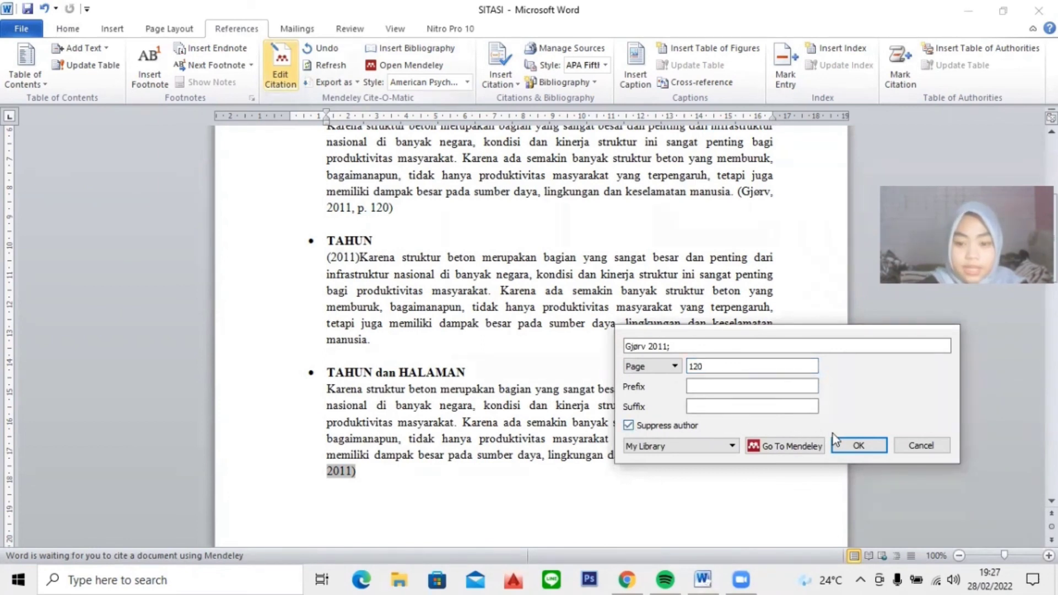
left_click(861, 447)
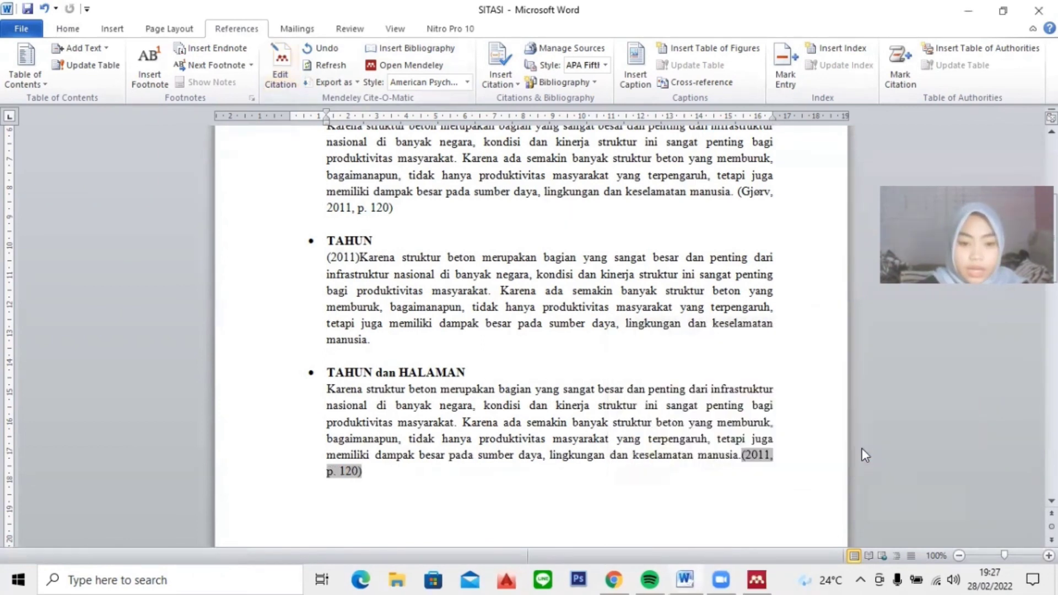
left_click(448, 486)
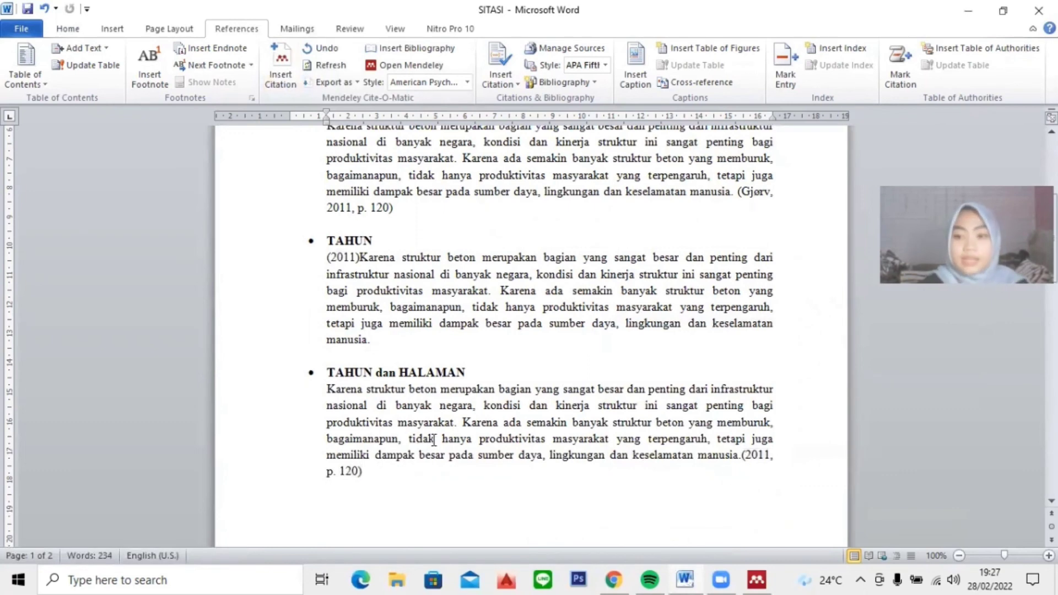
Remove the extra blank lines above the DAFTAR PUSTAKA heading, keeping the heading on the second page
scroll(478, 413, "down", 8)
left_click(473, 413)
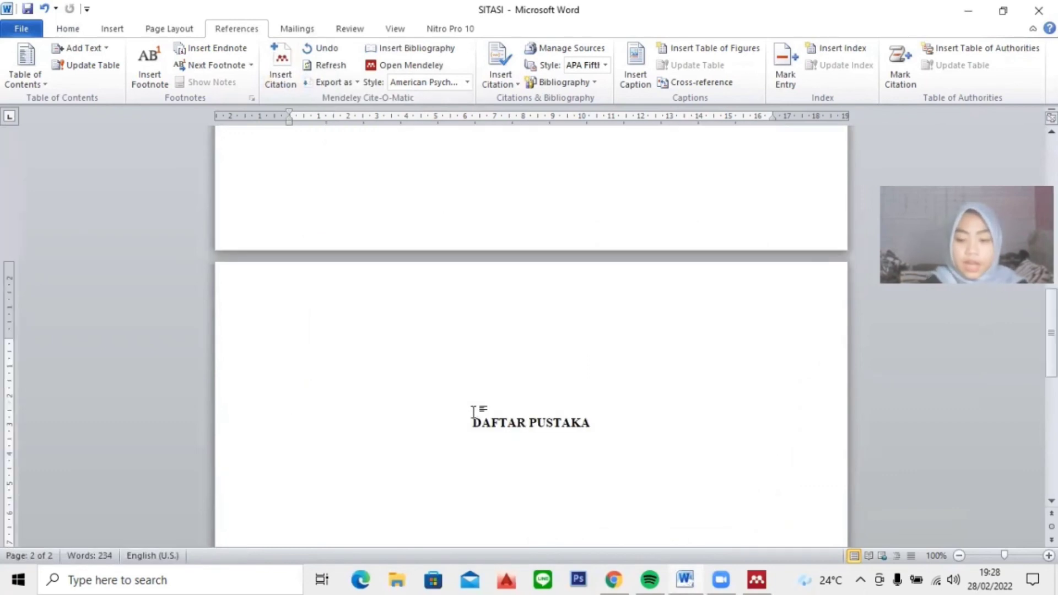
key("BackSpace")
key("BackSpace")
key("BackSpace")
key("BackSpace")
key("BackSpace")
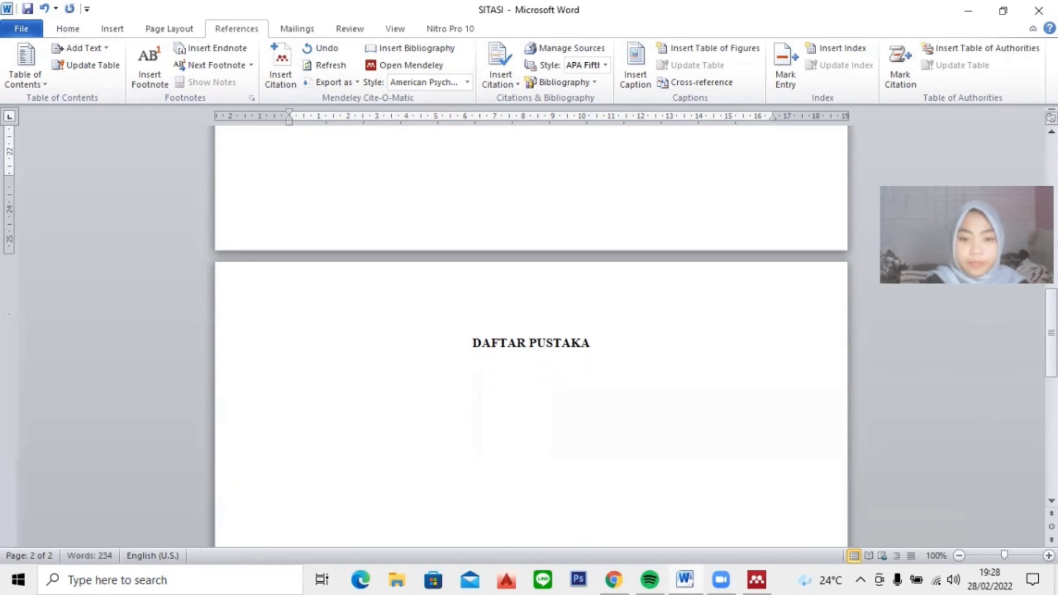
key("BackSpace")
key("Return")
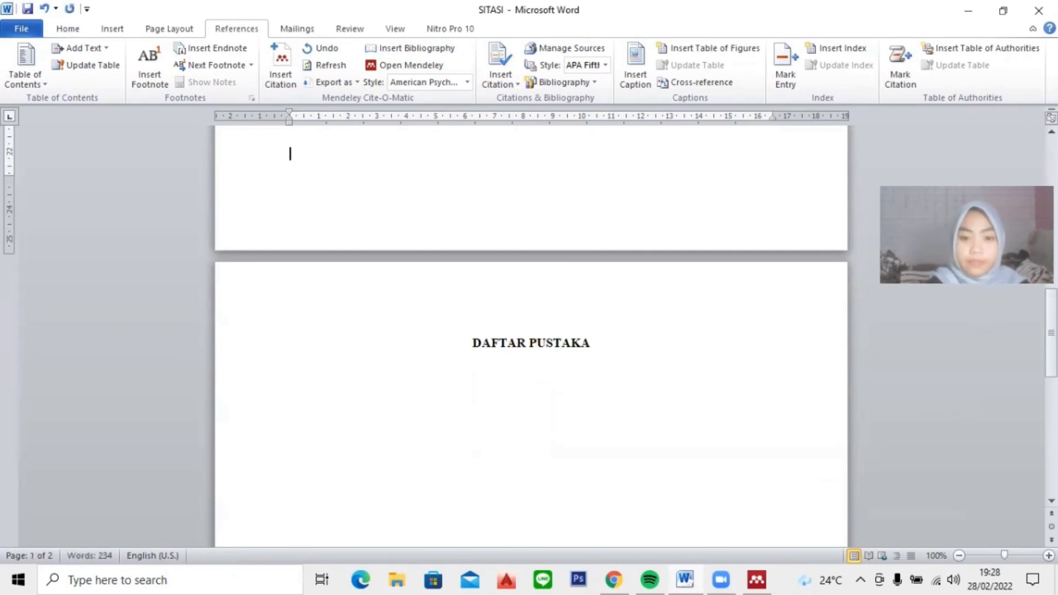
Insert the Mendeley bibliography below the DAFTAR PUSTAKA heading
left_click(464, 390)
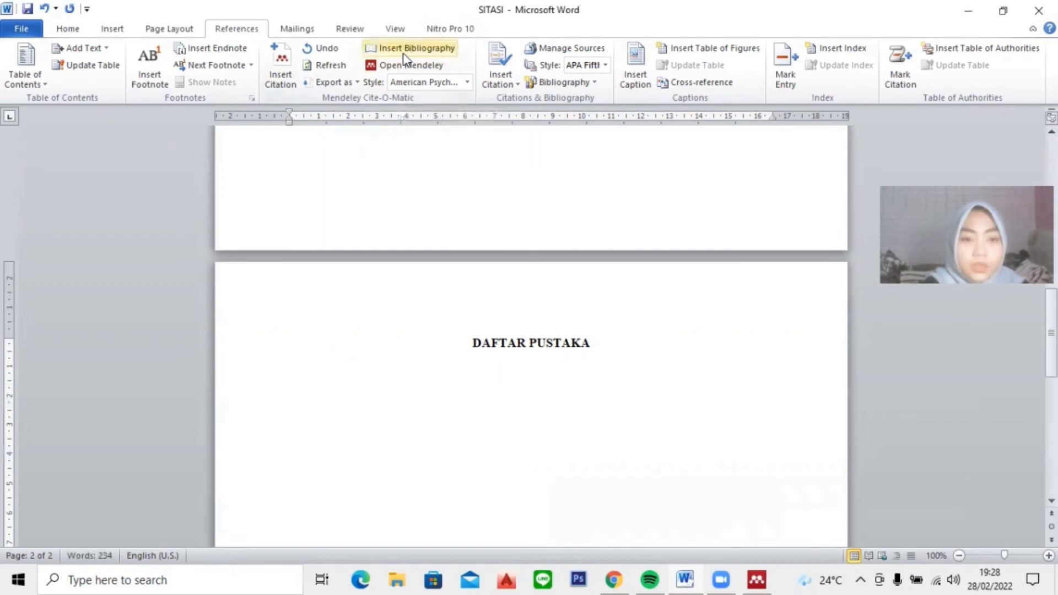
left_click(432, 51)
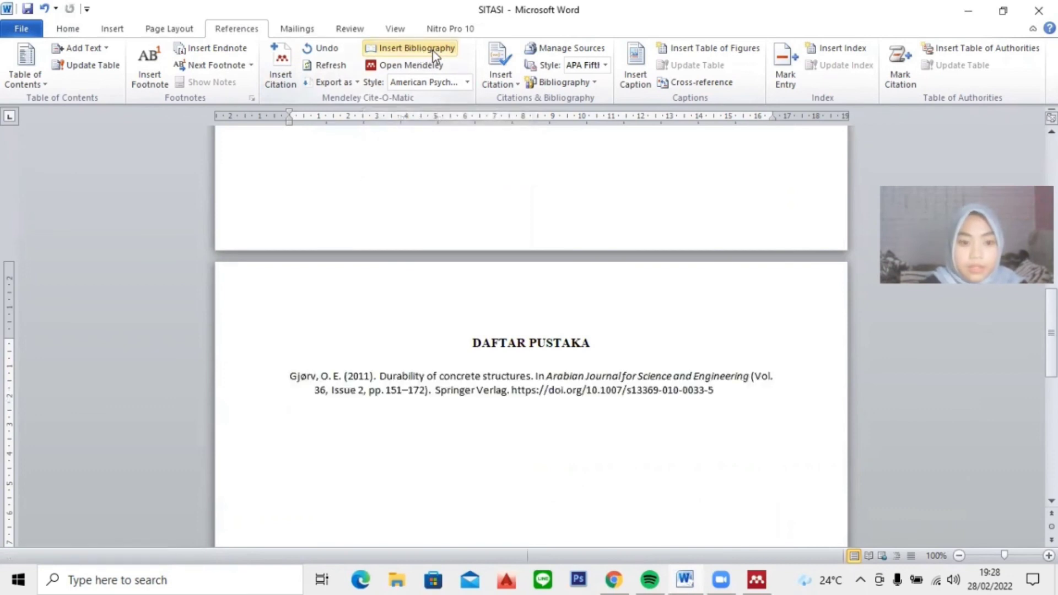
left_click(641, 387)
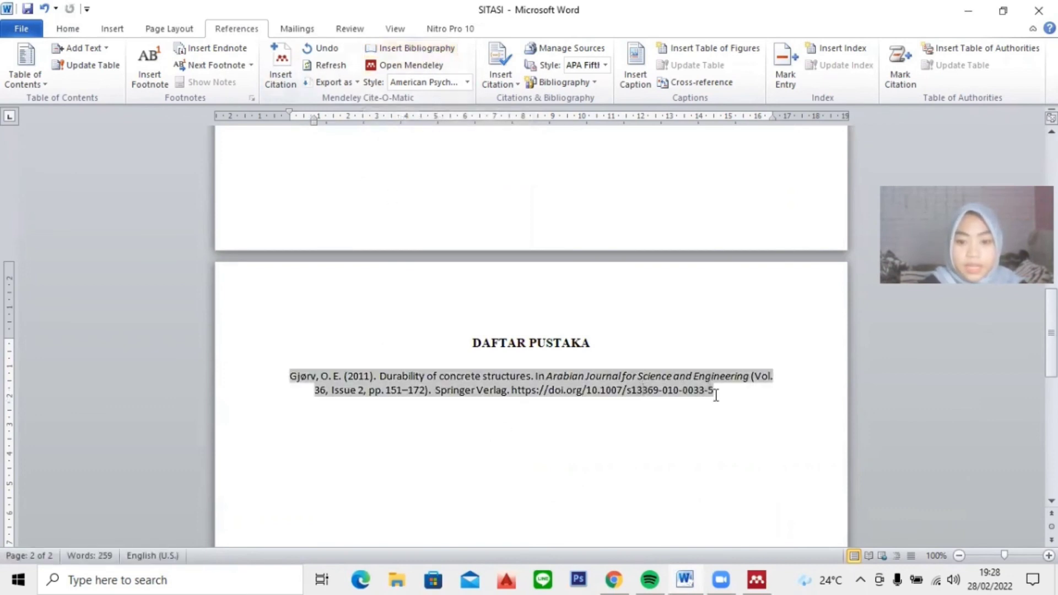
left_click(67, 29)
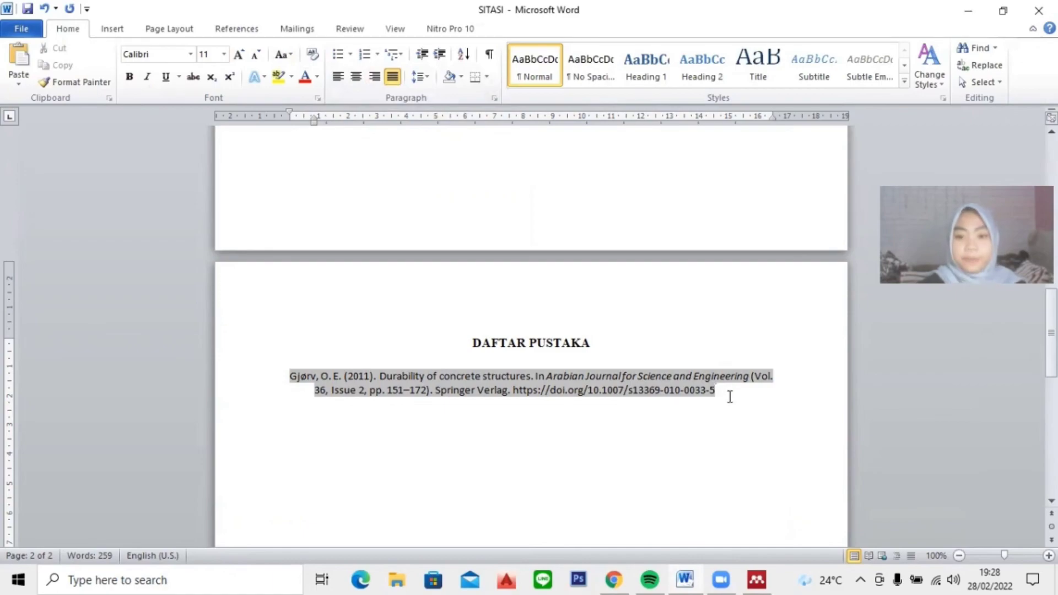
left_click(693, 427)
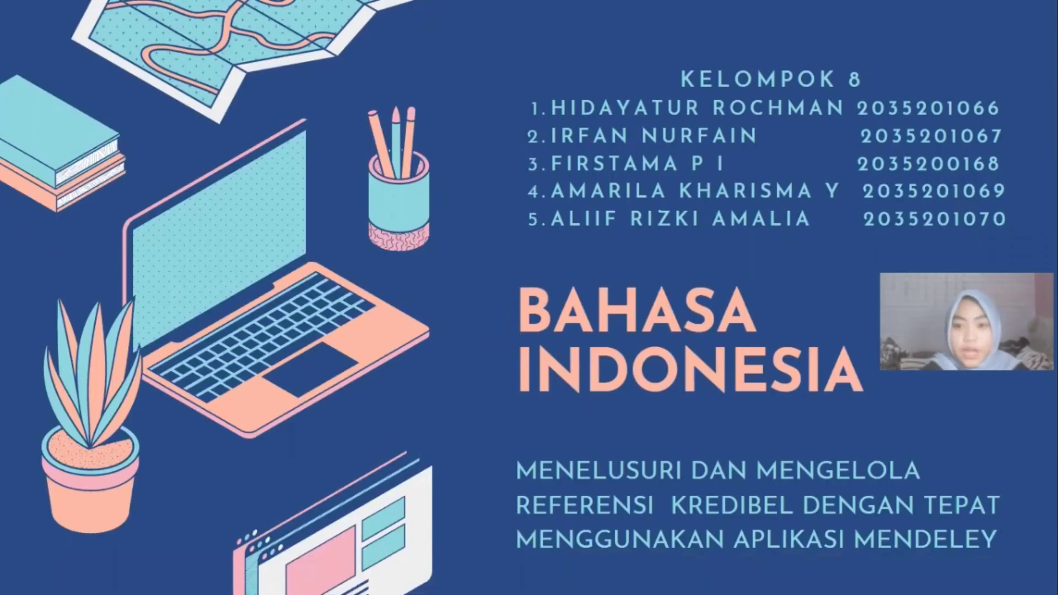